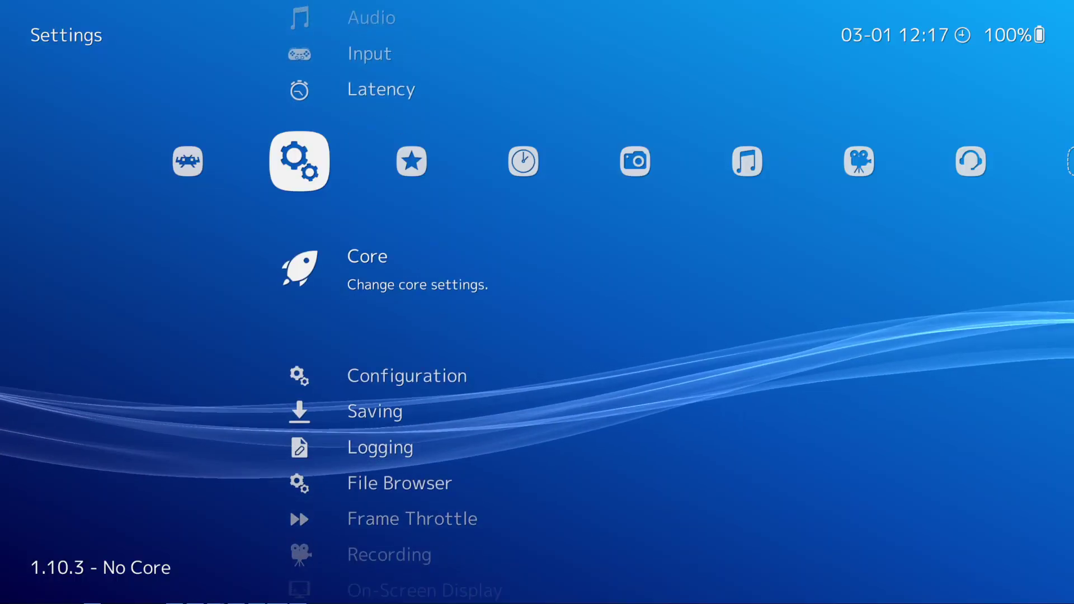
Step: Enter the Core settings page from the Settings tab
key(Return)
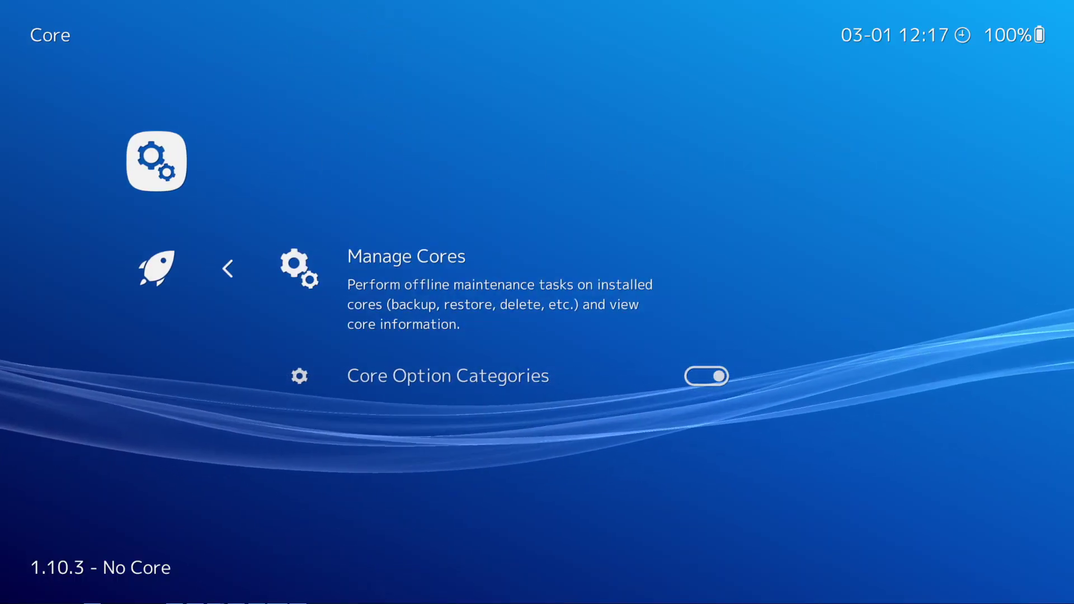
Step: Find Sony - PlayStation (Beetle PSX) in Manage Cores and view its details (v0.9.44.1, GPLv2)
key(Return)
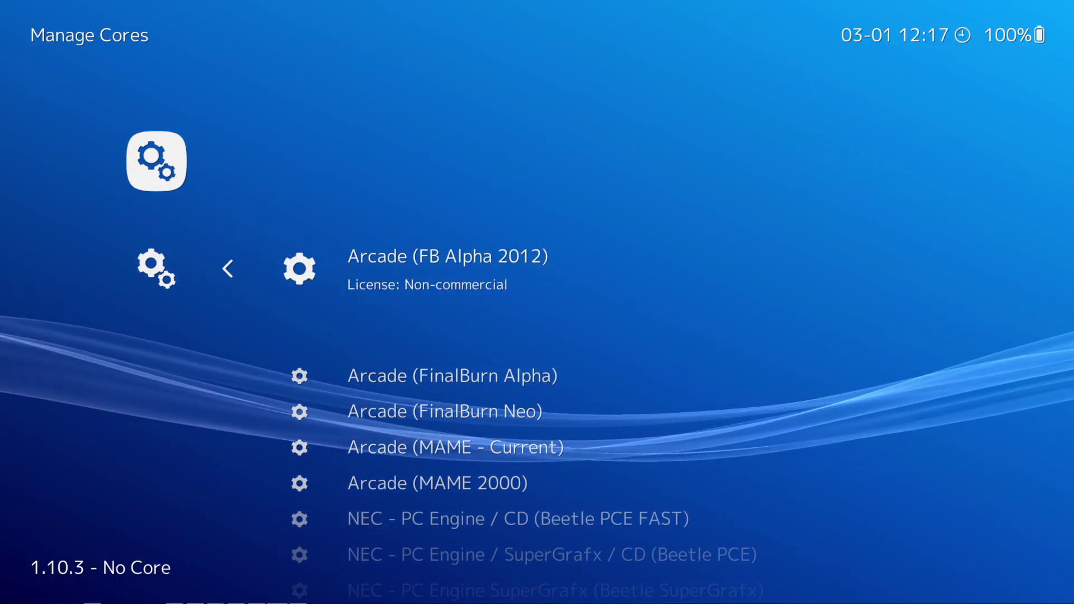
key(Up)
key(Up)
key(Up)
key(Up)
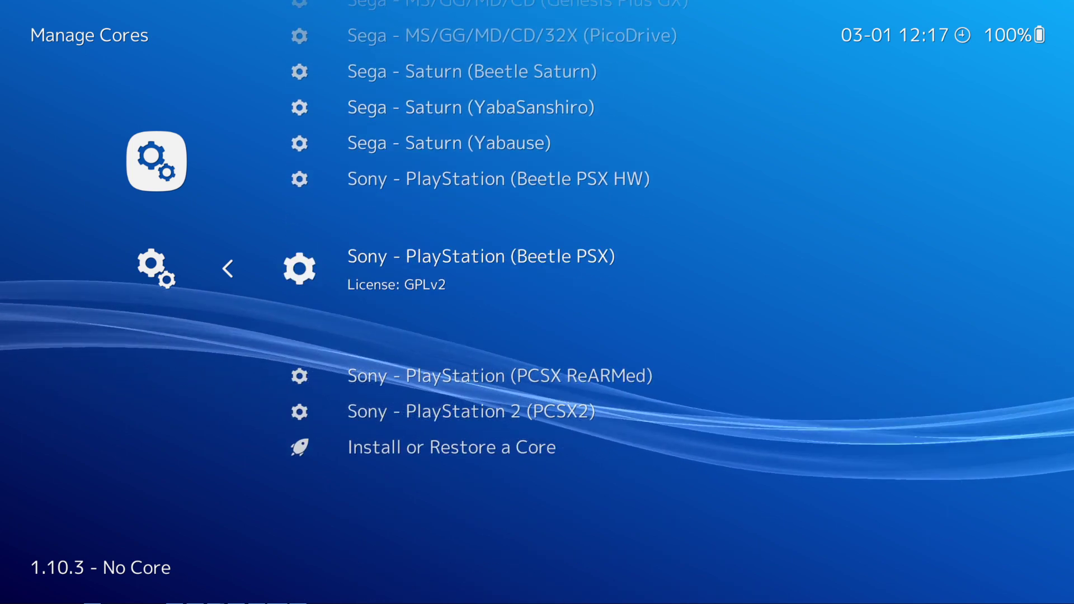
key(Down)
key(Up)
key(Up)
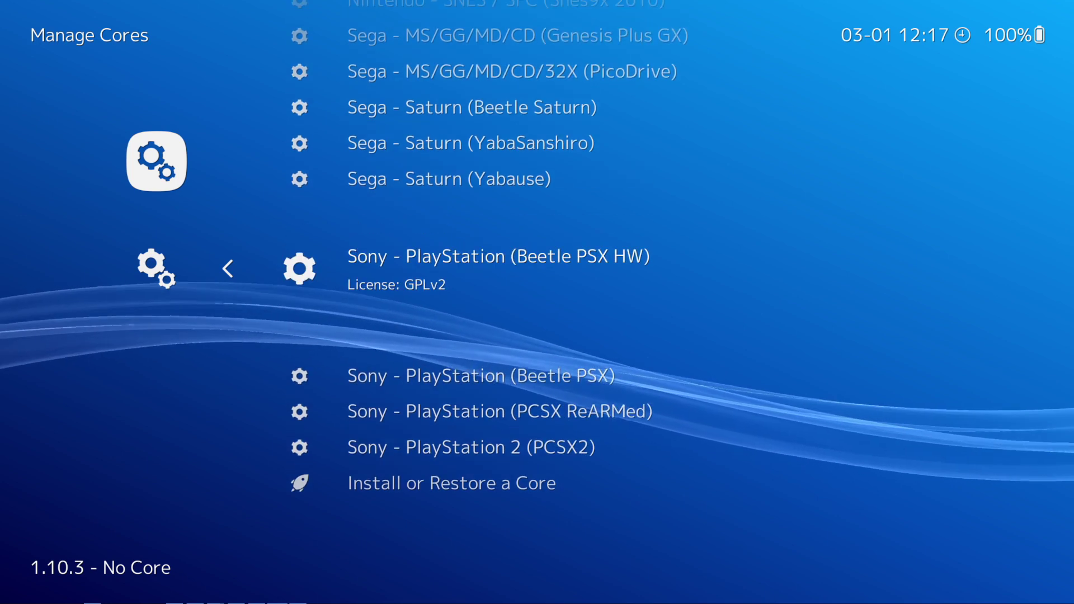
key(Down)
key(Up)
key(Down)
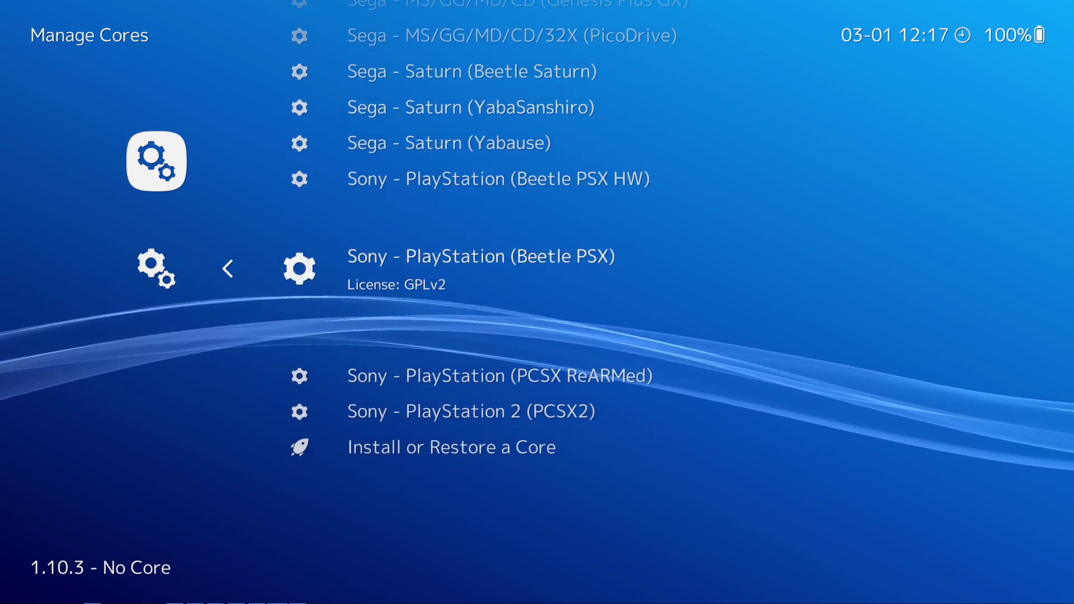
key(Up)
key(Down)
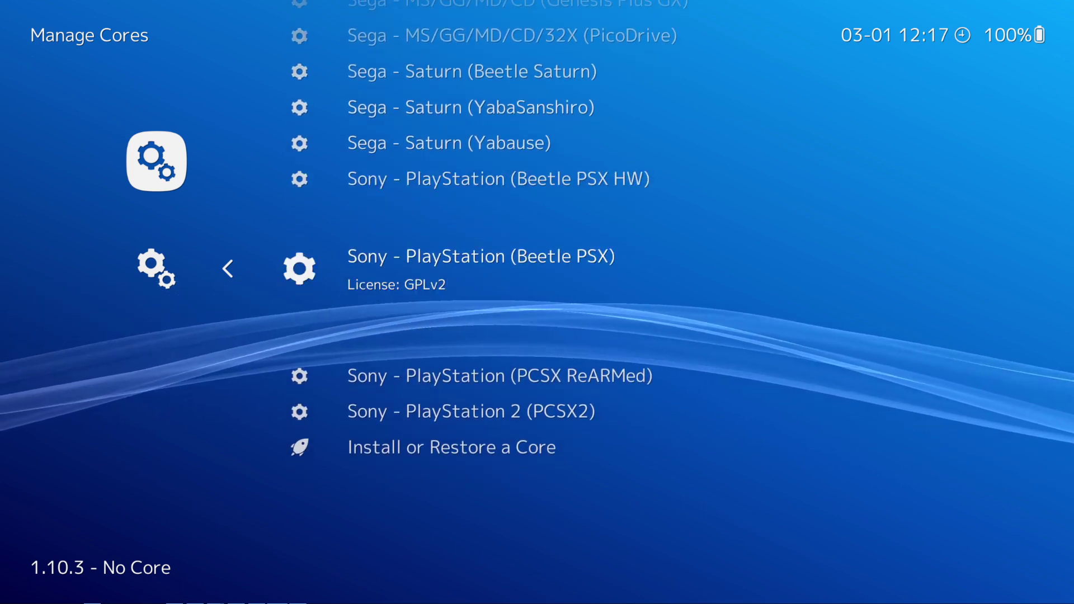
key(Up)
key(Down)
key(Return)
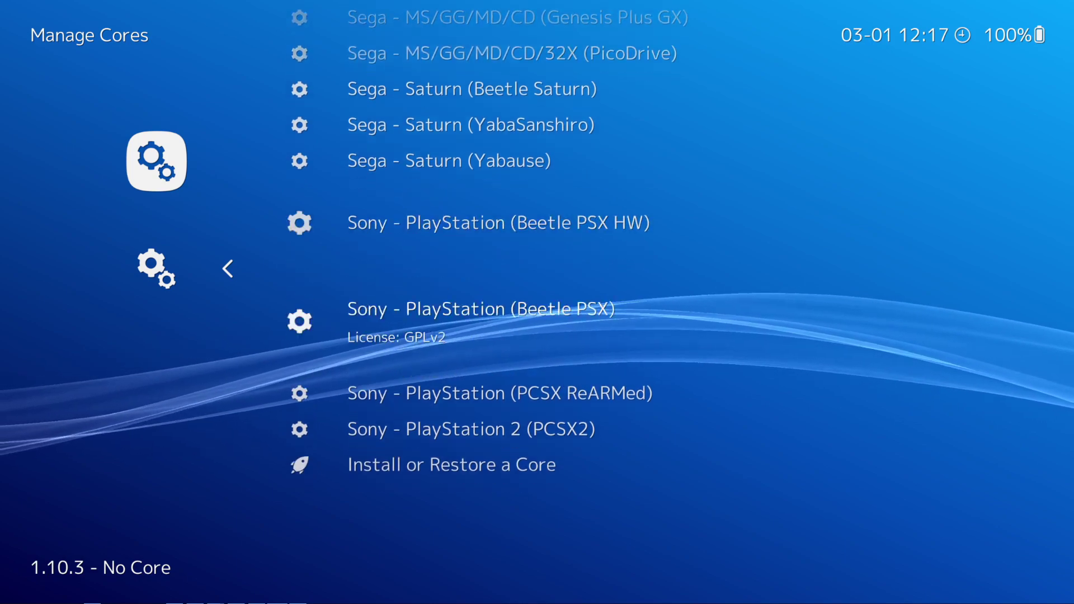
key(Down)
key(Down)
key(Down)
key(Down)
key(Down)
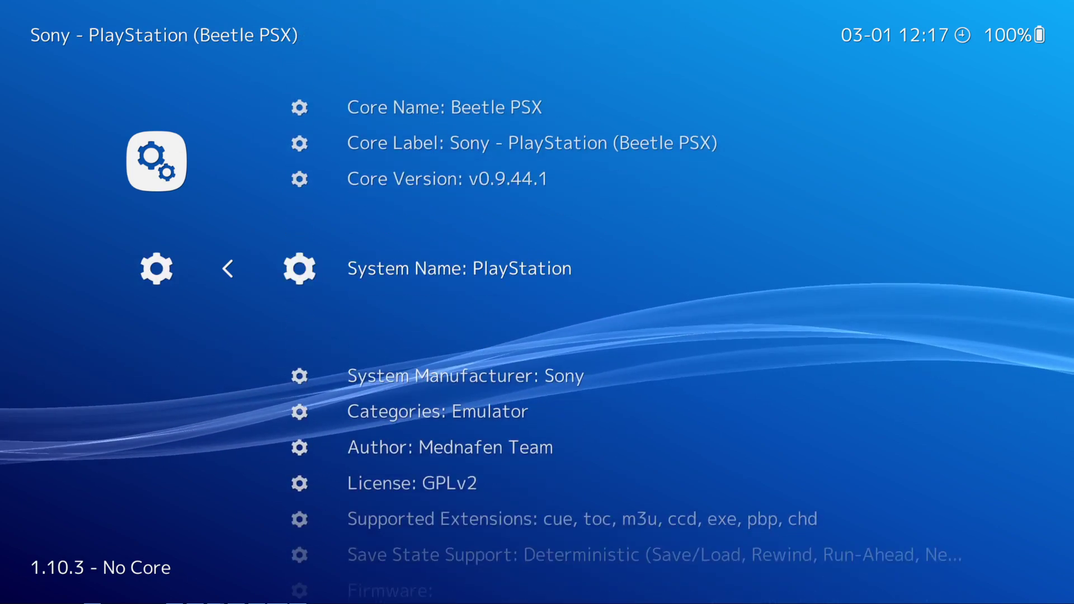
Step: Review the Beetle PSX firmware entries, confirming only scph5501.bin is present, then leave the info page
key(Down)
key(Down)
key(Down)
key(Down)
key(Down)
key(Down)
key(Down)
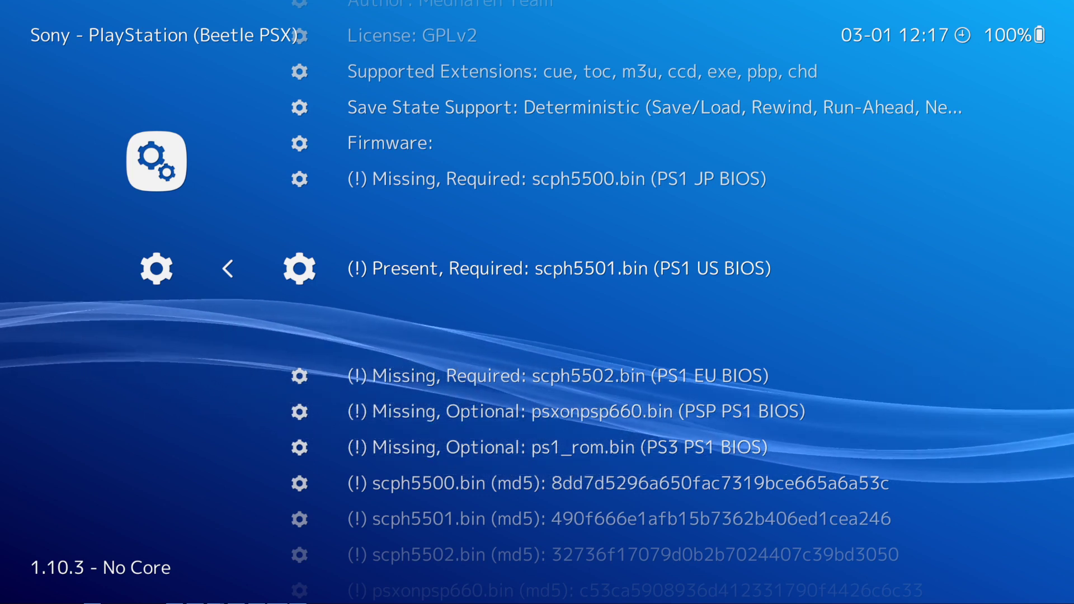
key(Up)
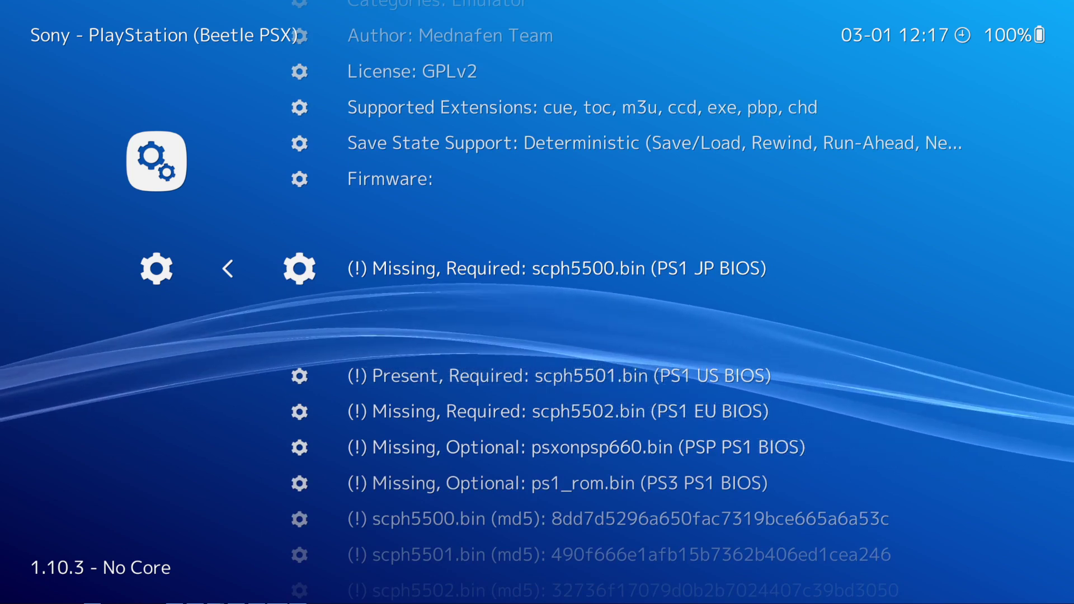
key(Down)
key(Down)
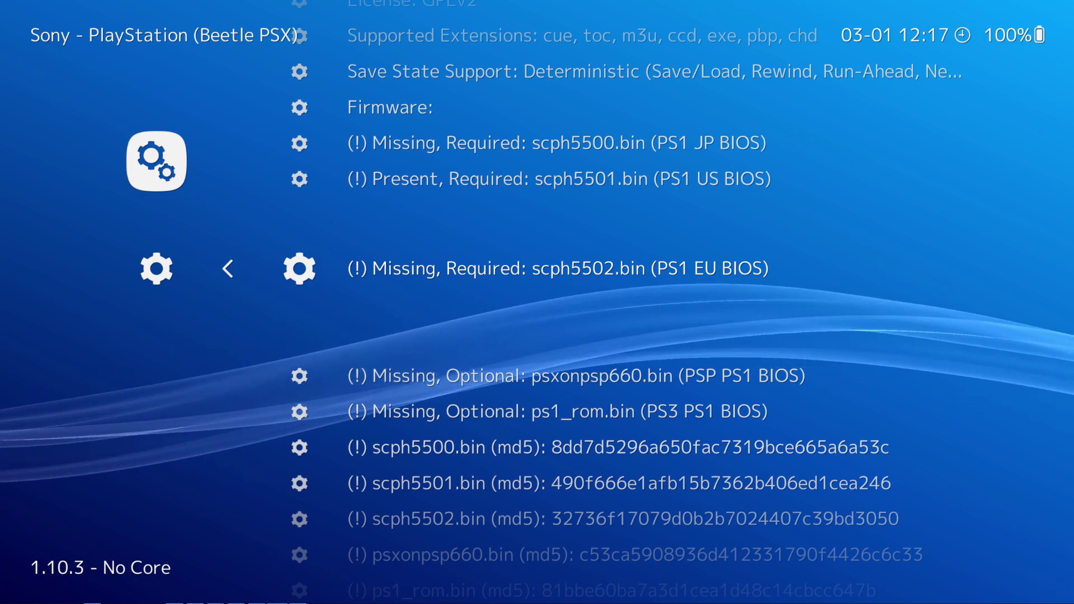
key(Up)
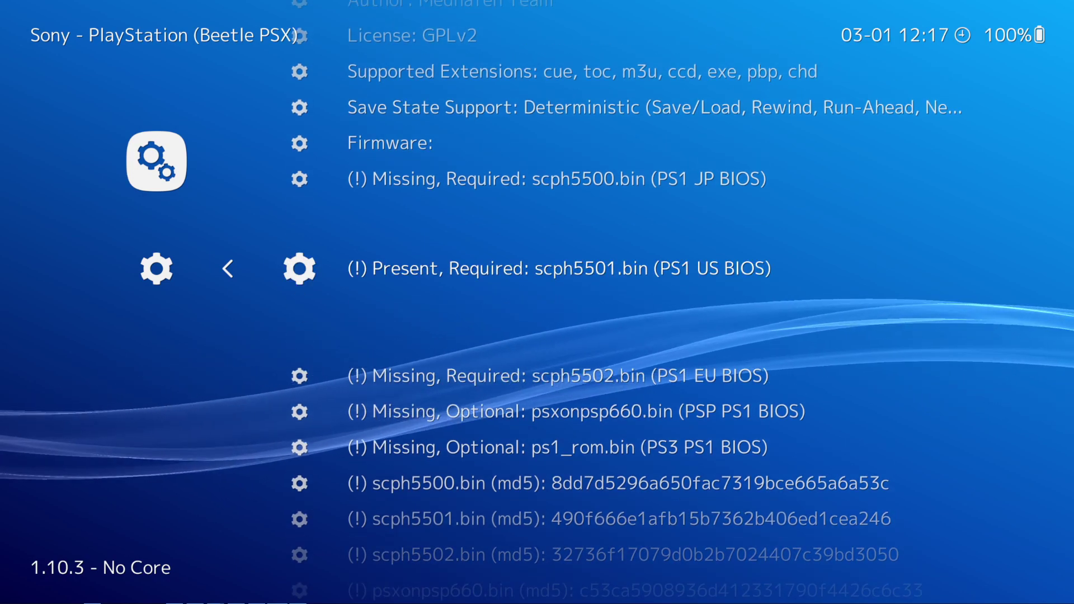
key(Up)
key(Down)
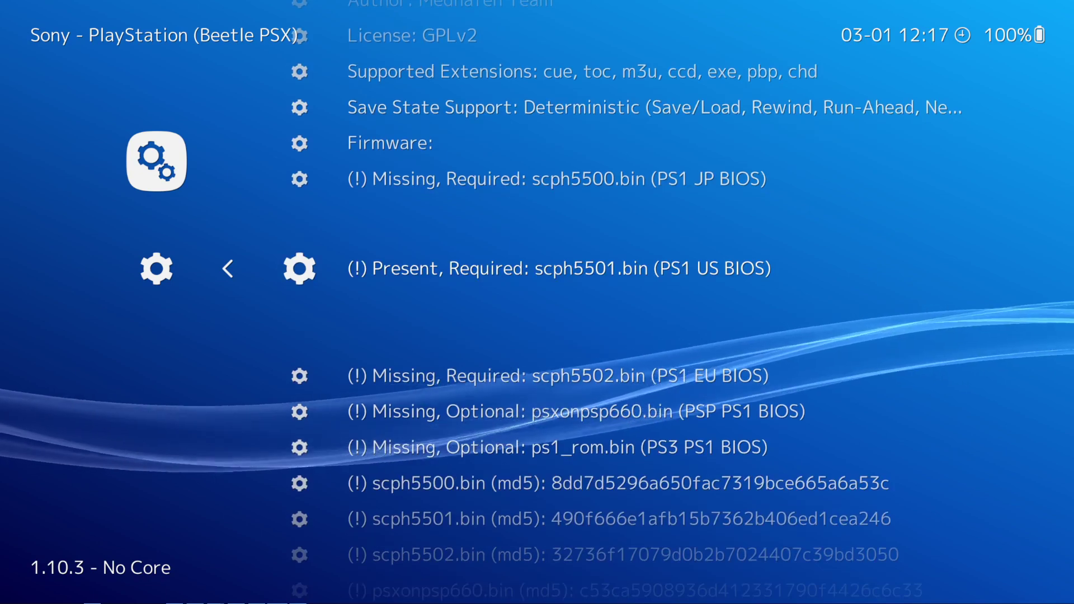
key(Up)
key(Up)
key(Up)
key(Up)
key(Up)
key(Up)
key(Up)
key(Up)
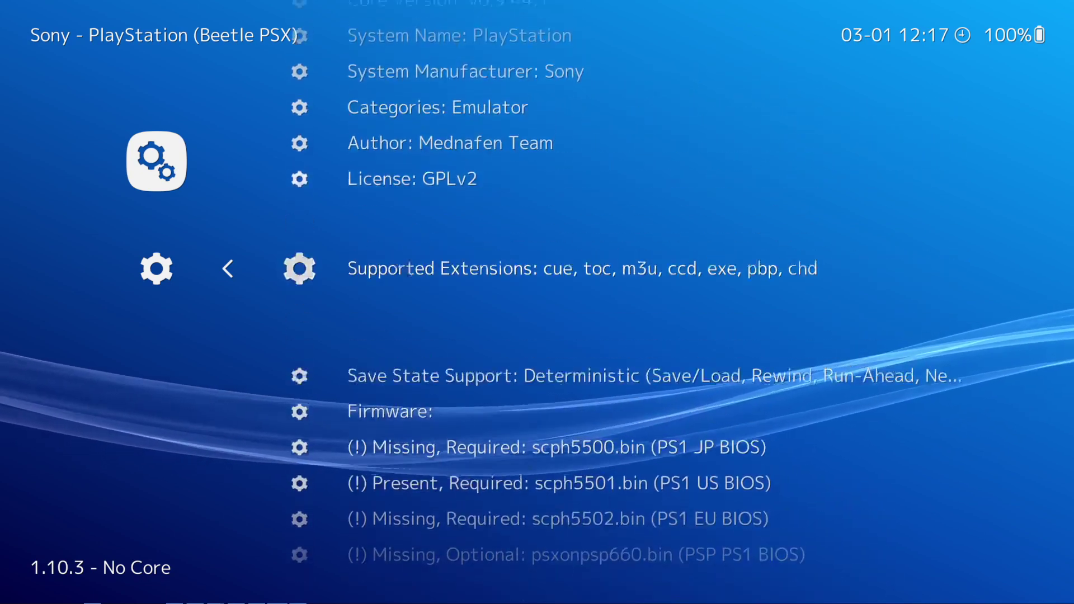
key(BackSpace)
Step: Launch Crash Bandicoot - Warped (USA) from the History list
key(BackSpace)
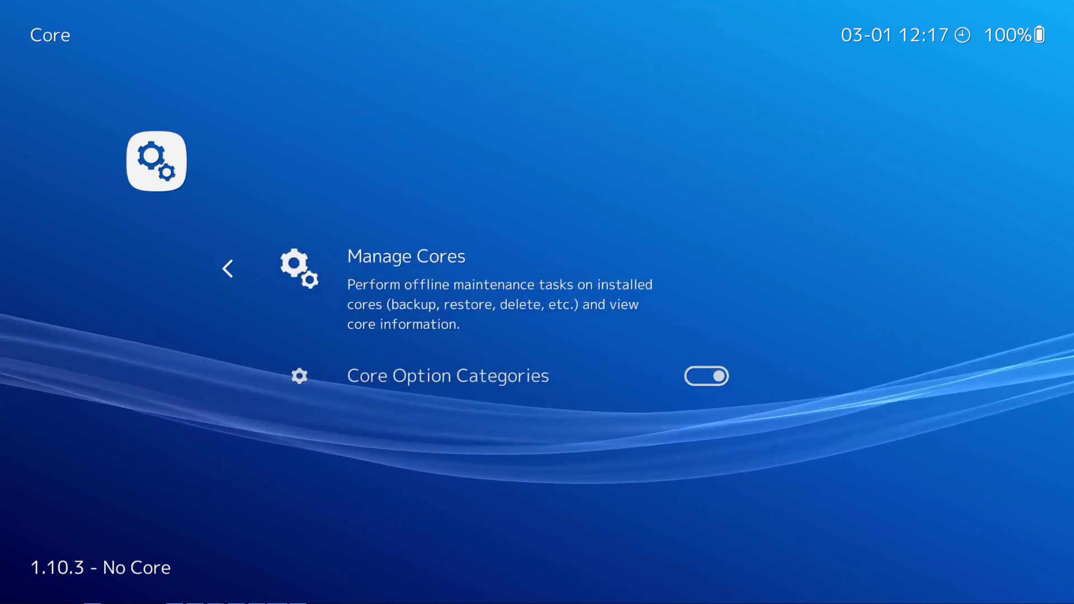
key(BackSpace)
key(Right)
key(Right)
key(Right)
key(Right)
key(Right)
key(Right)
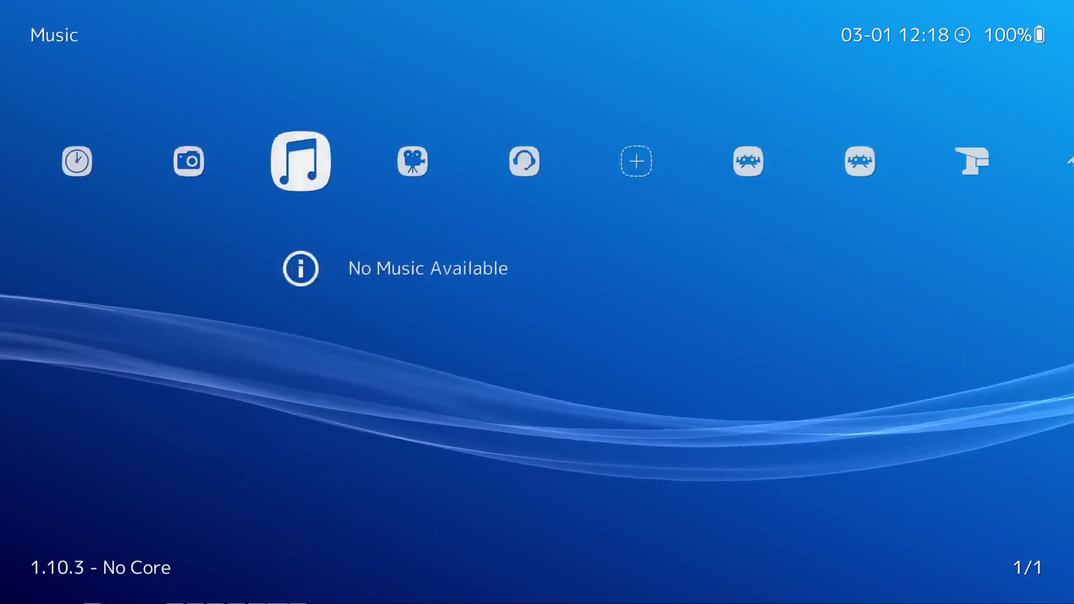
key(Left)
key(Left)
key(Left)
key(Left)
key(Down)
key(Up)
key(Down)
key(Up)
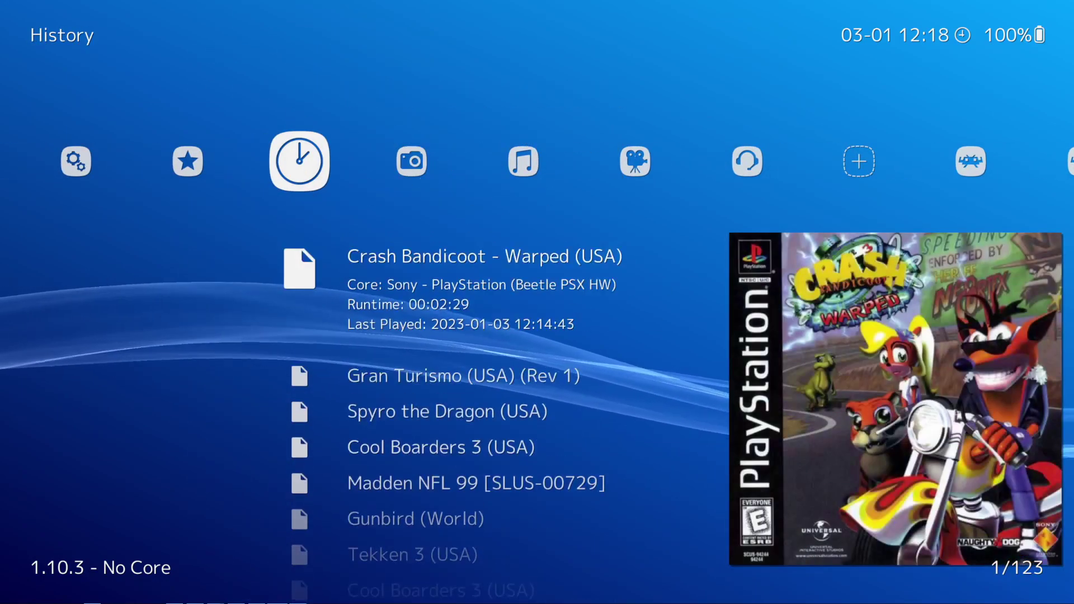
key(Return)
key(Down)
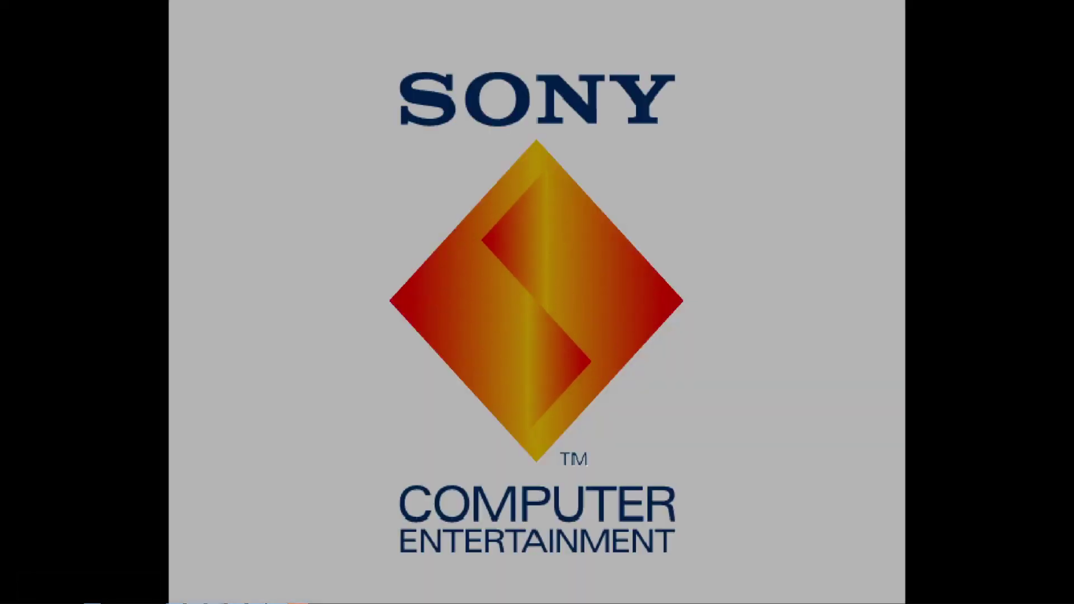
Step: Load the slot 0 save state from the Quick Menu
key(F1)
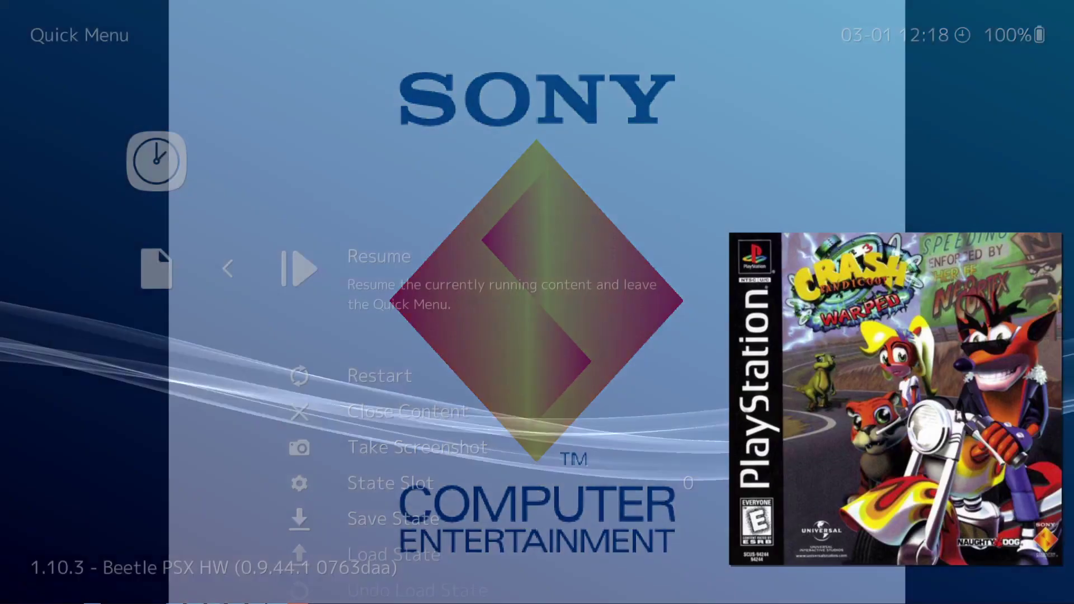
key(Down)
key(Down)
key(Down)
key(Down)
key(Down)
key(Down)
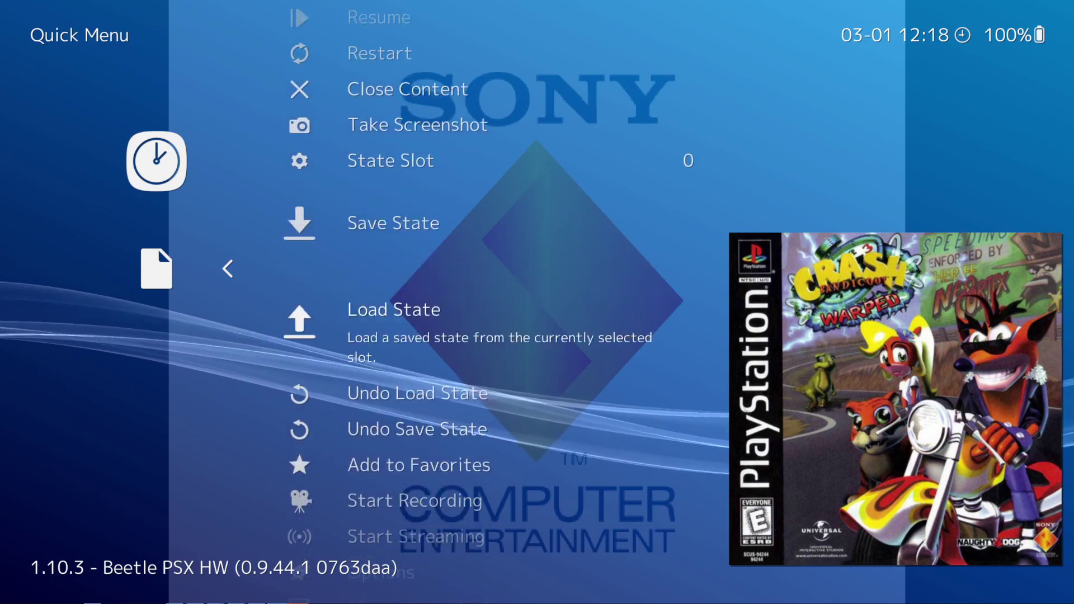
key(Return)
Step: Run Crash along the path up to the wooden crate
key(Up)
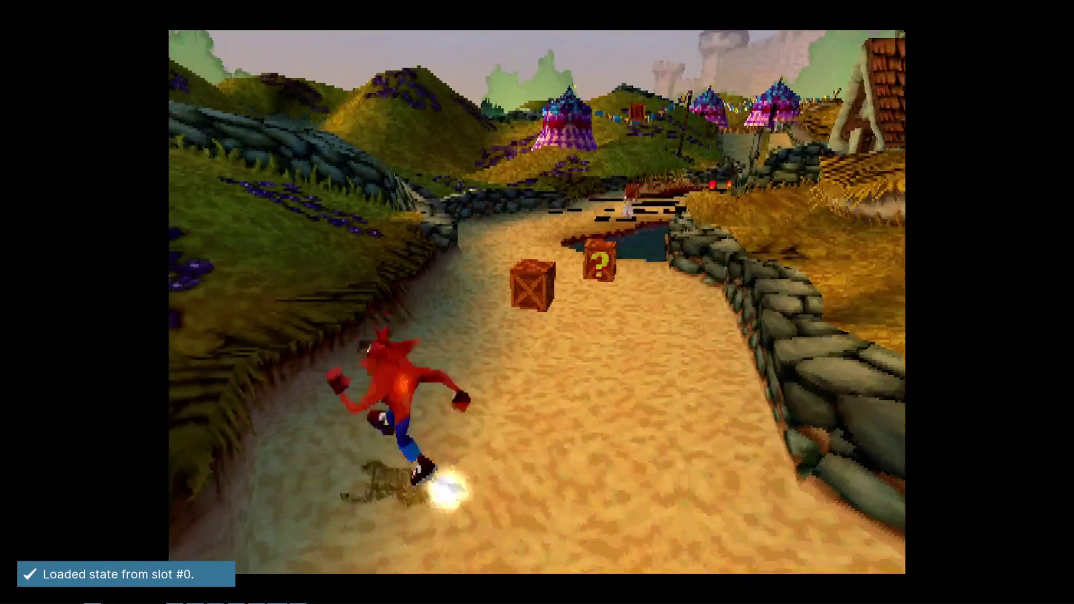
key(Up)
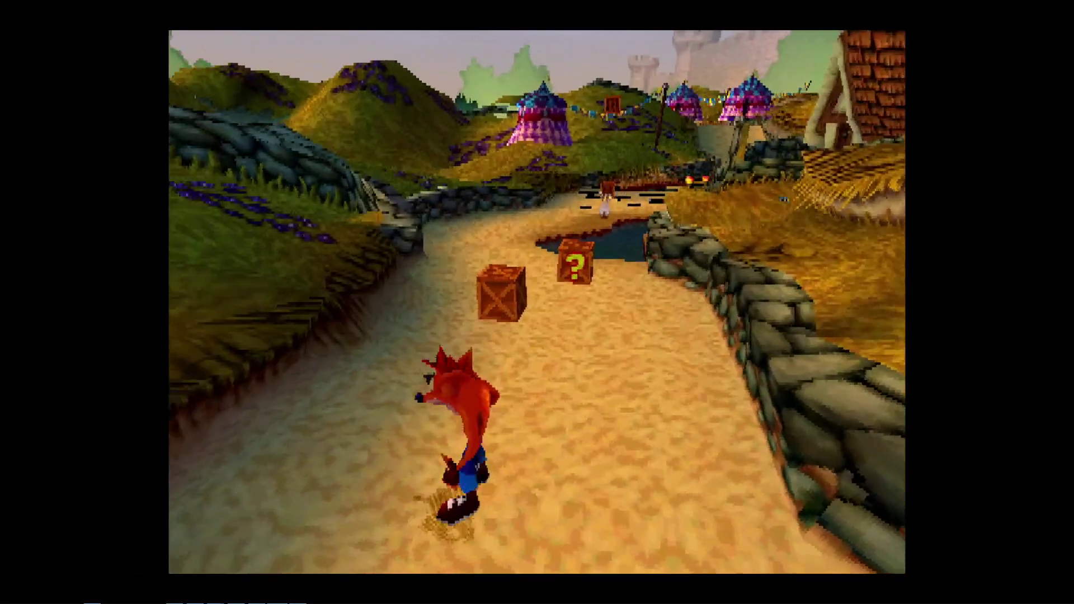
key(Left)
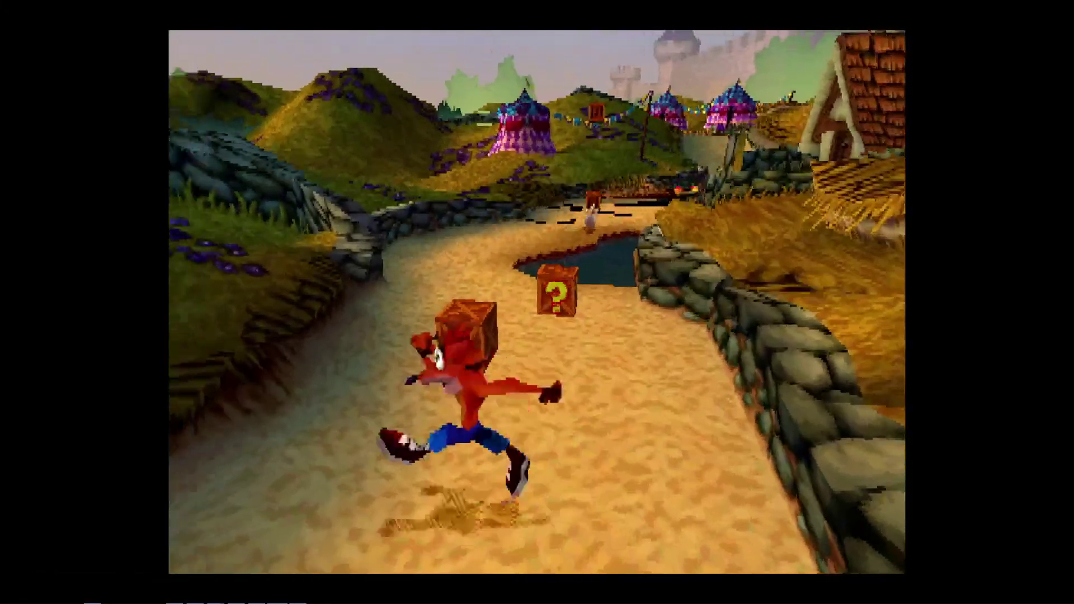
key(Down)
key(Up)
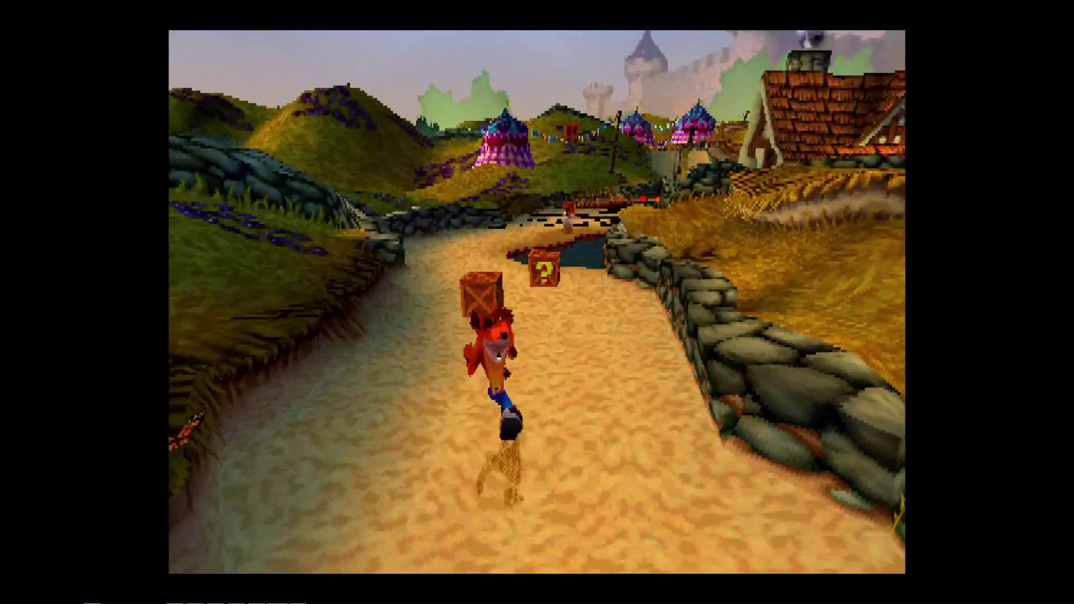
key(Up)
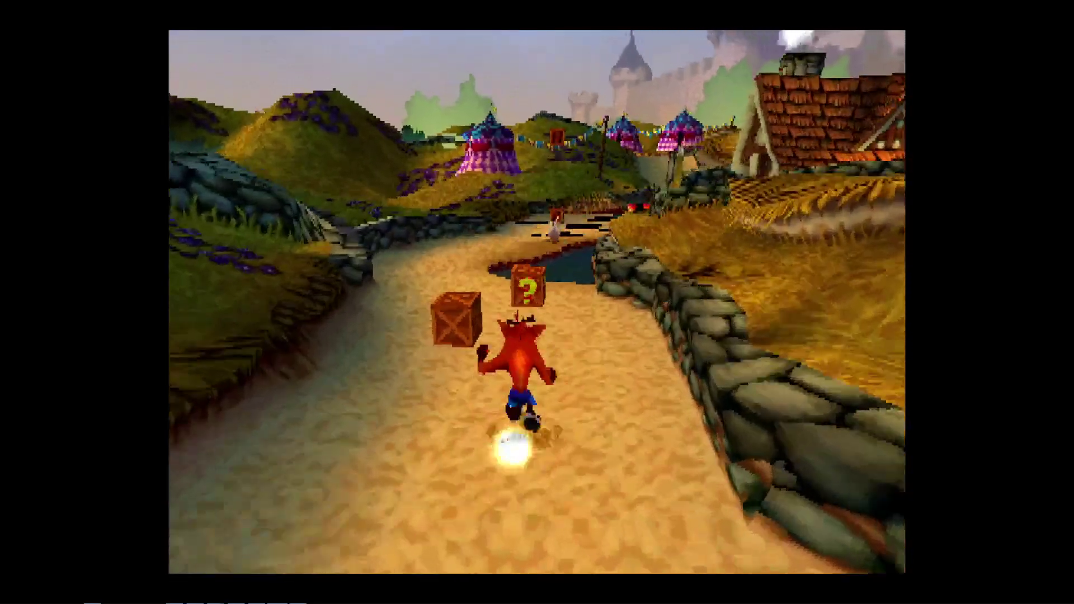
key(Left)
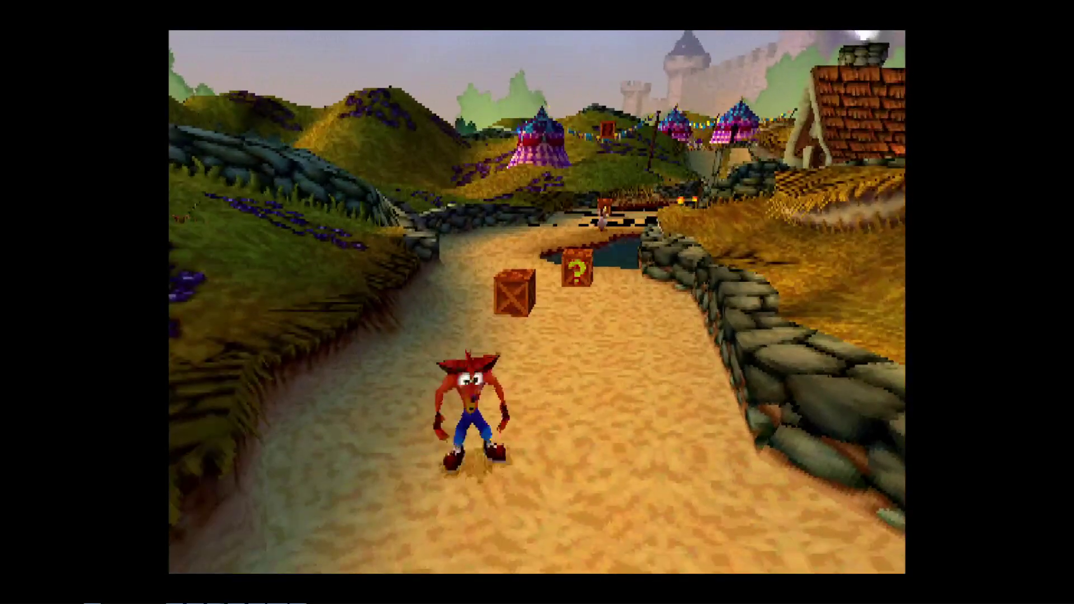
key(Left)
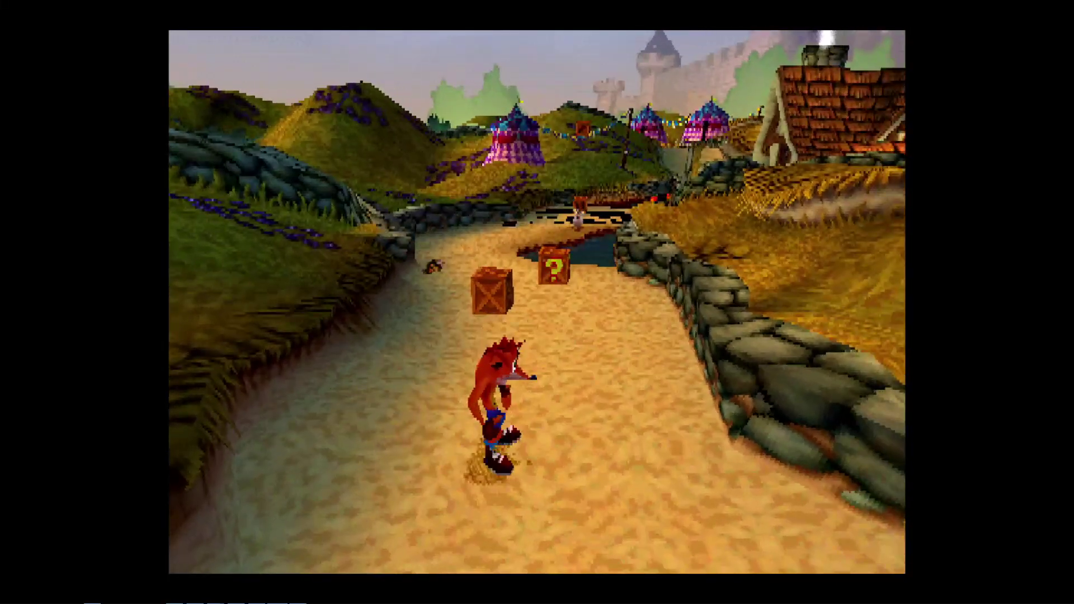
Step: Jump and spin to smash the crate, collect Wumpa fruit, then pause into the Quick Menu
key(x)
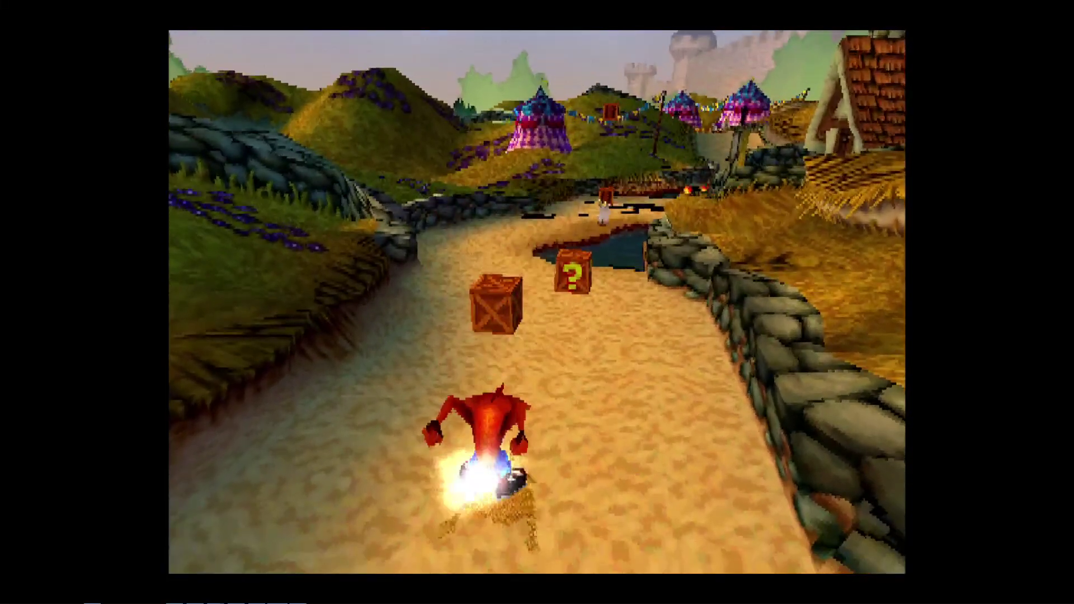
key(s)
key(Left)
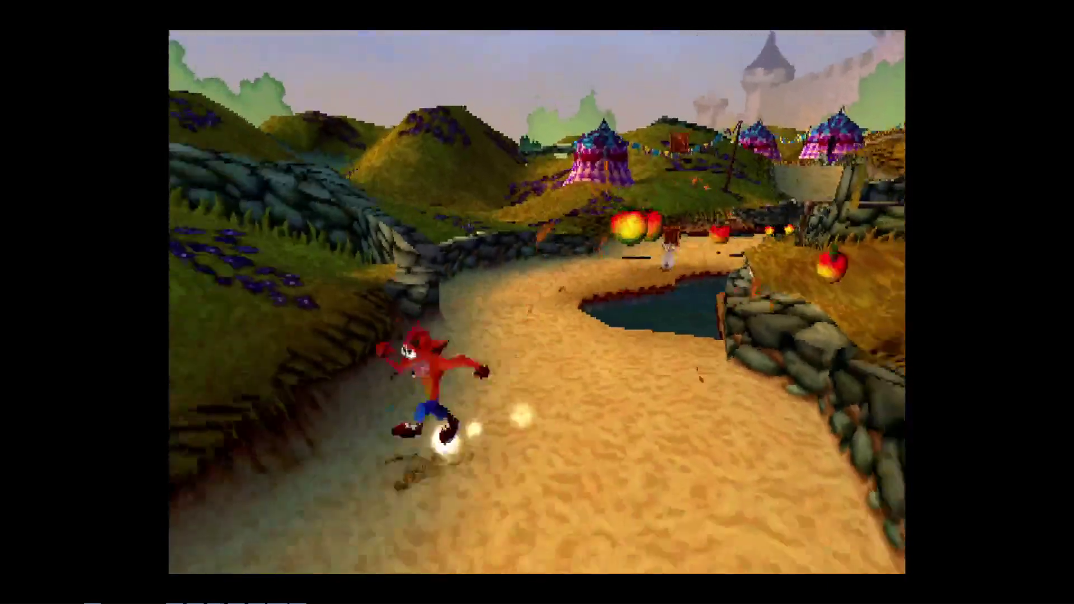
key(Up)
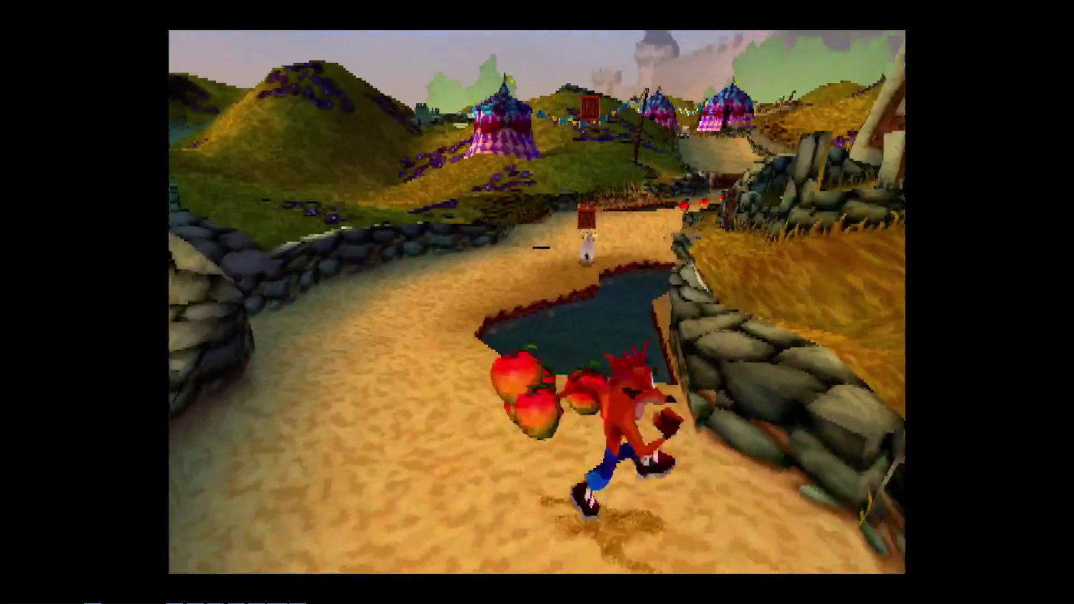
key(Down)
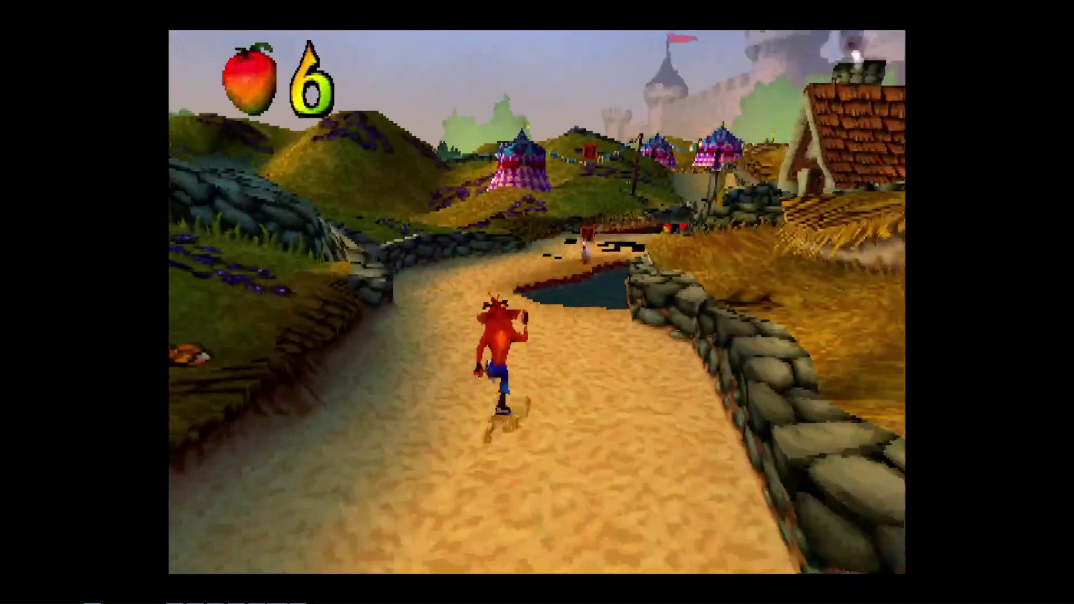
key(F1)
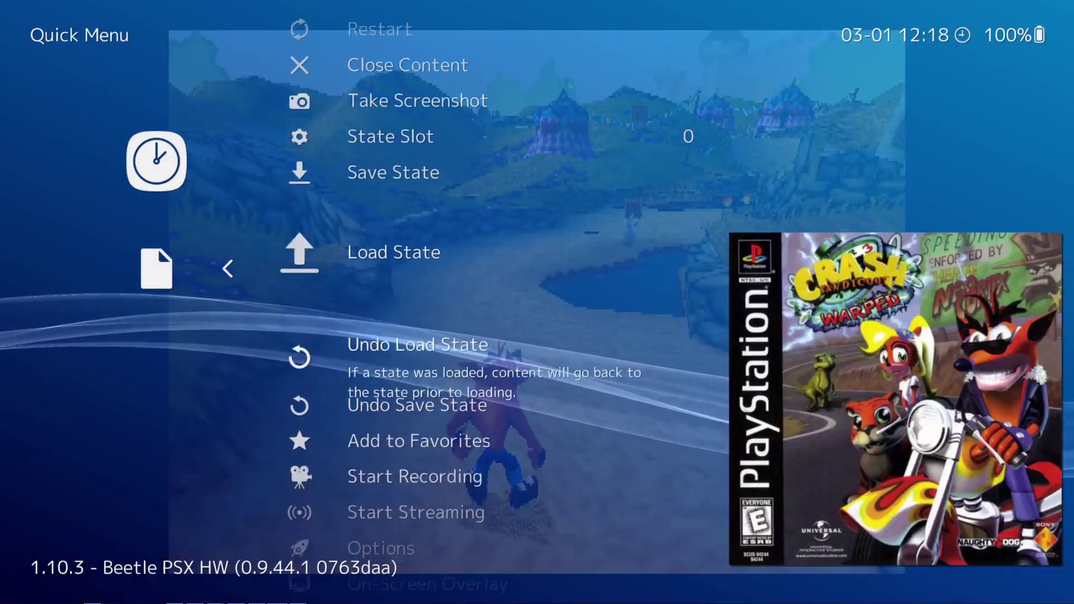
Step: Set the Video option Internal GPU Resolution to 2x in the core options
key(Down)
key(Down)
key(Down)
key(Down)
key(Down)
key(Return)
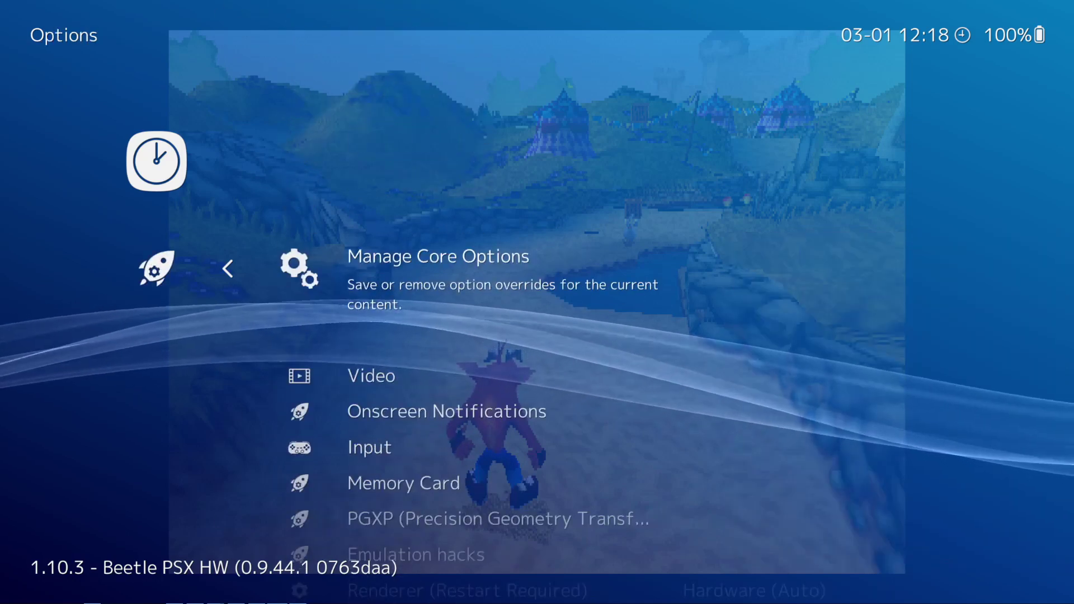
key(Down)
key(Return)
key(Right)
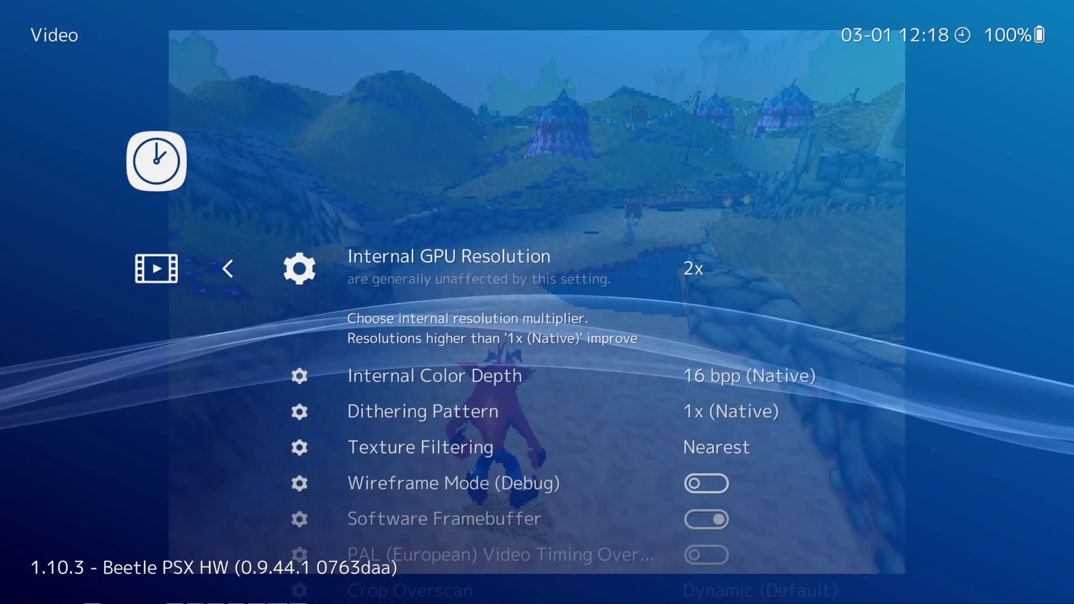
key(Right)
key(Right)
key(Right)
key(Left)
key(Left)
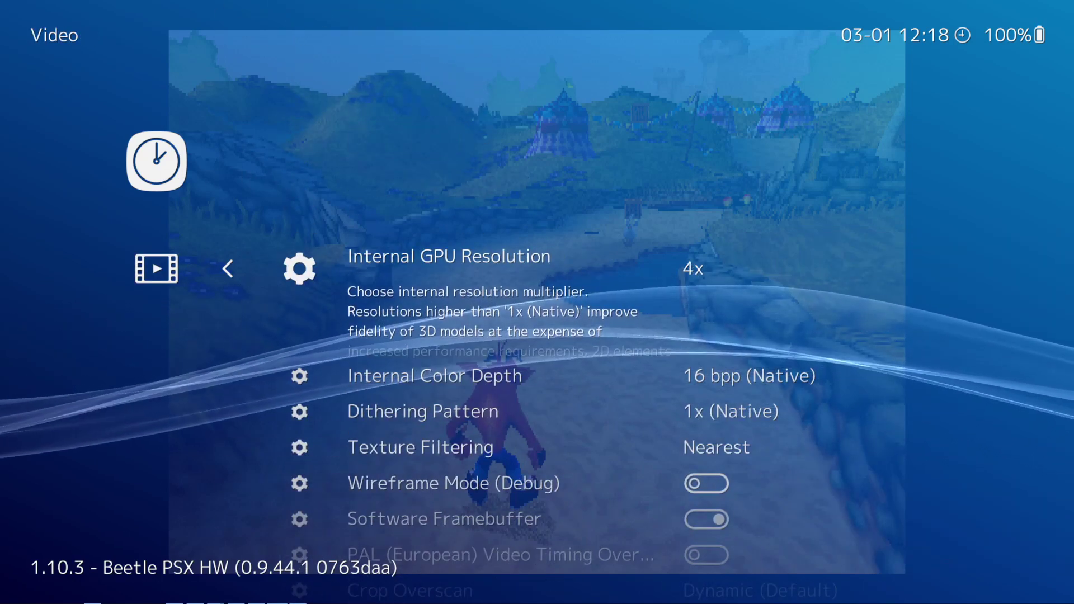
key(Left)
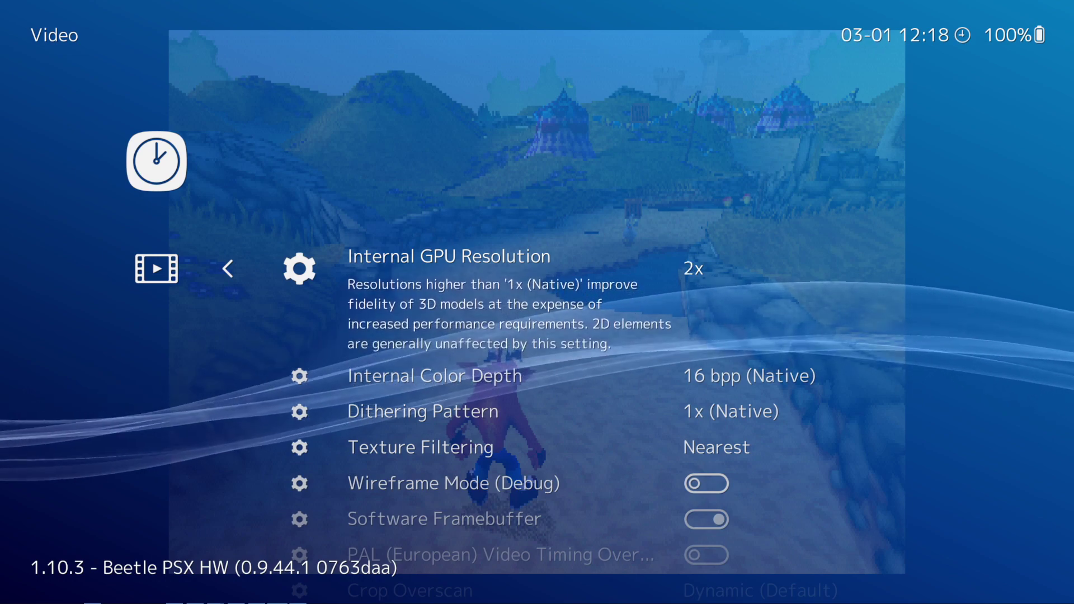
key(Down)
key(Up)
key(Right)
key(Left)
Step: Look over the remaining video settings, then return to the core Options categories
key(Down)
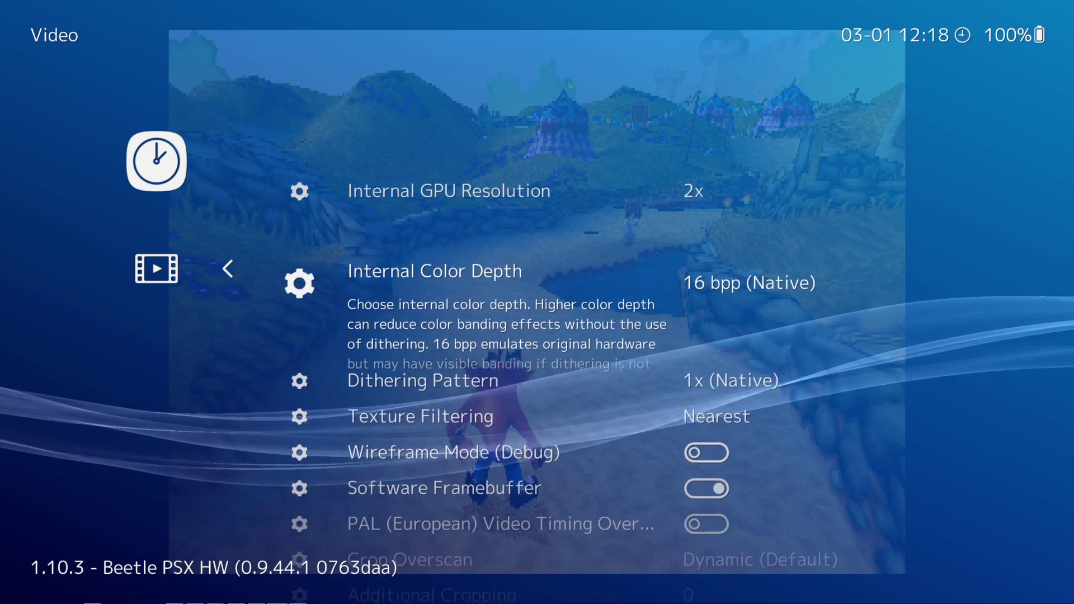
key(Down)
key(Down)
key(Down)
key(Down)
key(Down)
key(Down)
key(Down)
key(Down)
key(Down)
key(Down)
key(Down)
key(Down)
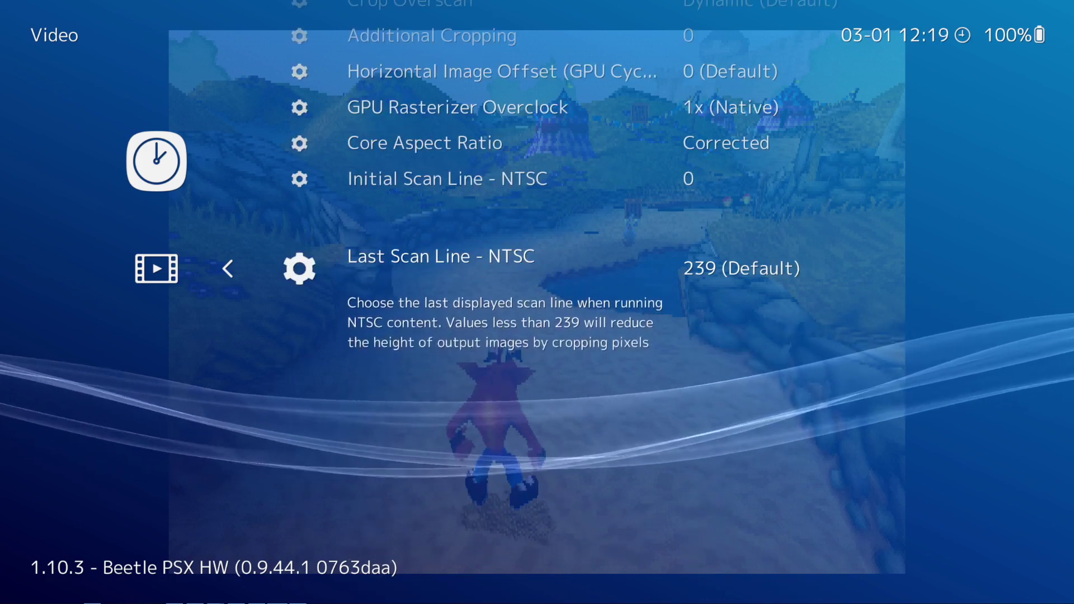
key(Up)
key(Up)
key(Up)
key(Up)
key(Up)
key(Up)
key(Up)
key(Up)
key(Up)
key(Up)
key(Up)
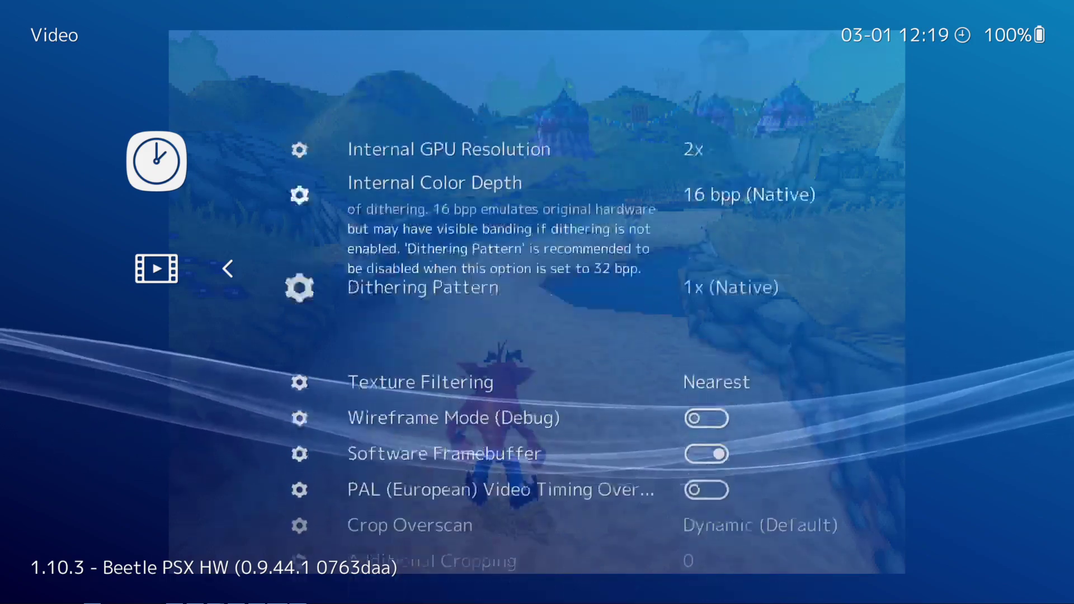
key(Up)
key(Up)
key(Down)
key(Down)
key(Down)
key(Down)
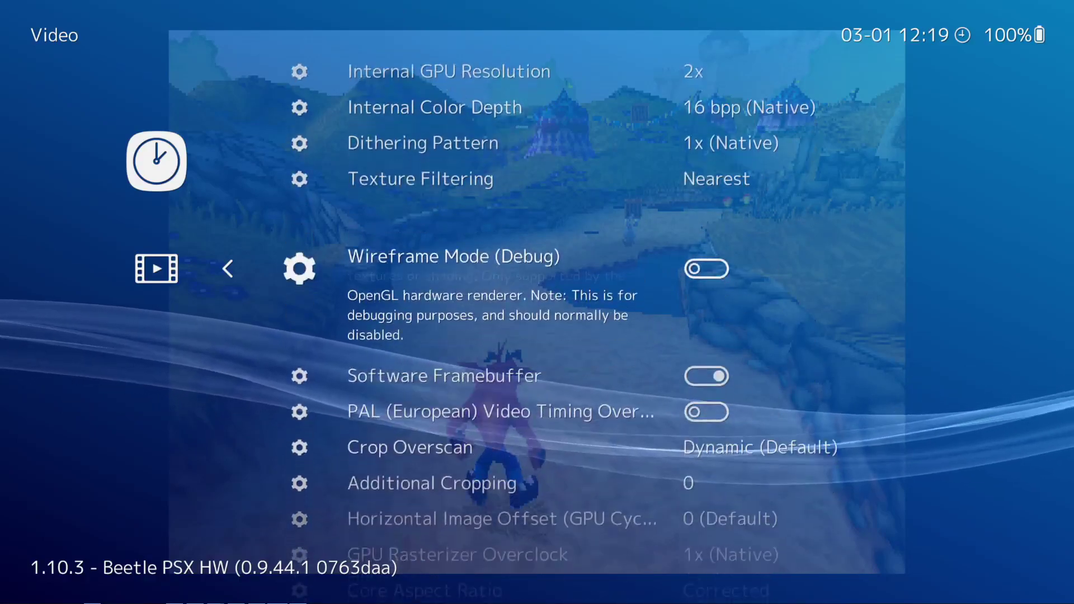
key(Down)
key(Down)
key(Down)
key(Down)
key(Down)
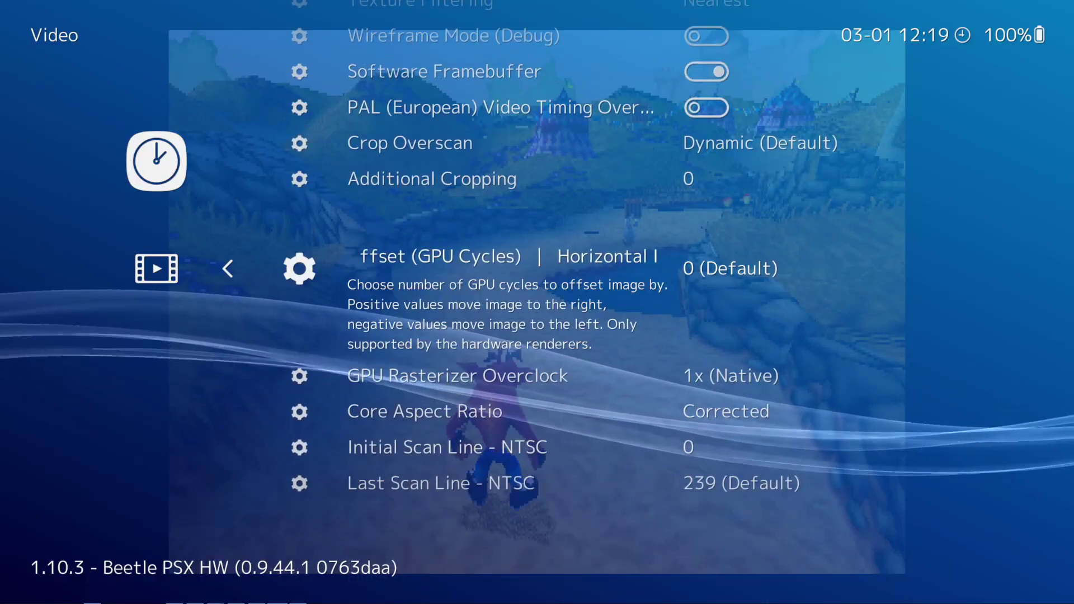
key(Up)
key(Up)
key(Up)
key(Up)
key(Up)
key(BackSpace)
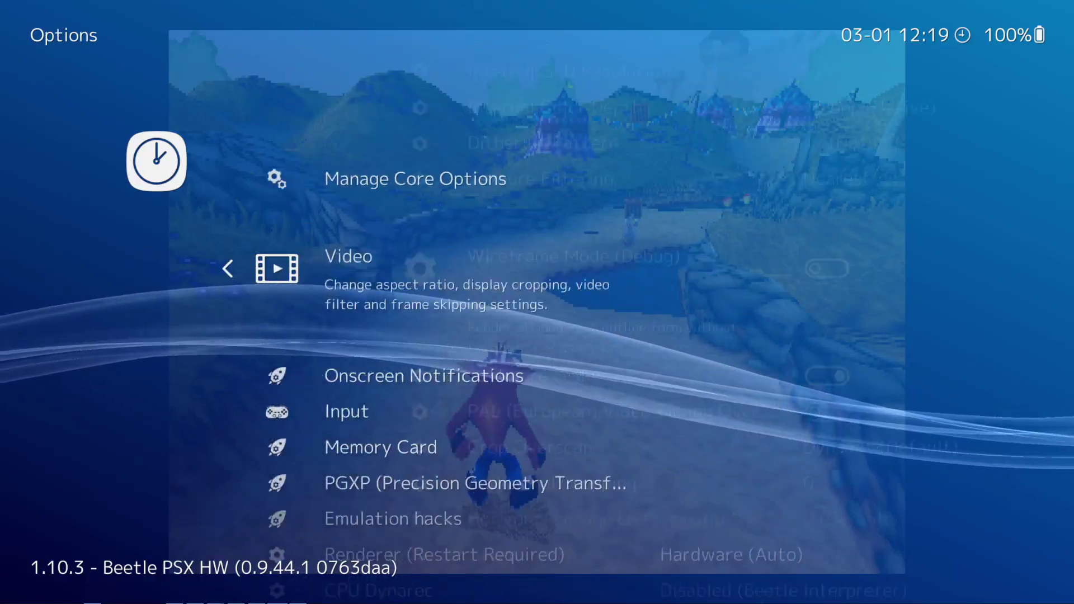
key(Down)
key(Down)
key(Down)
key(Down)
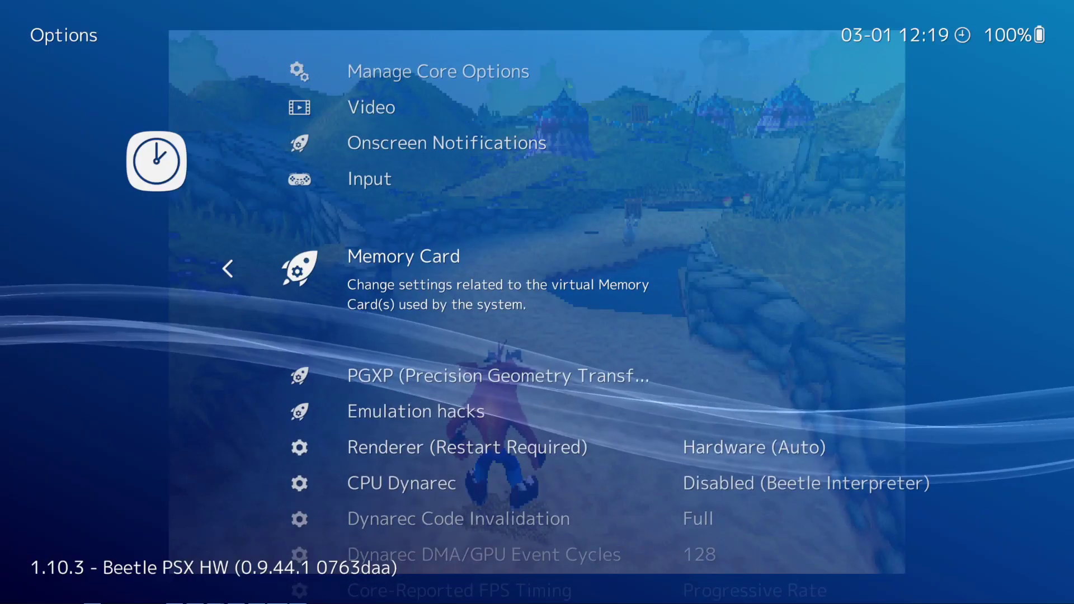
Step: Set PGXP Operation Mode to Memory Only, leaving 2D Geometry Tolerance off
key(Down)
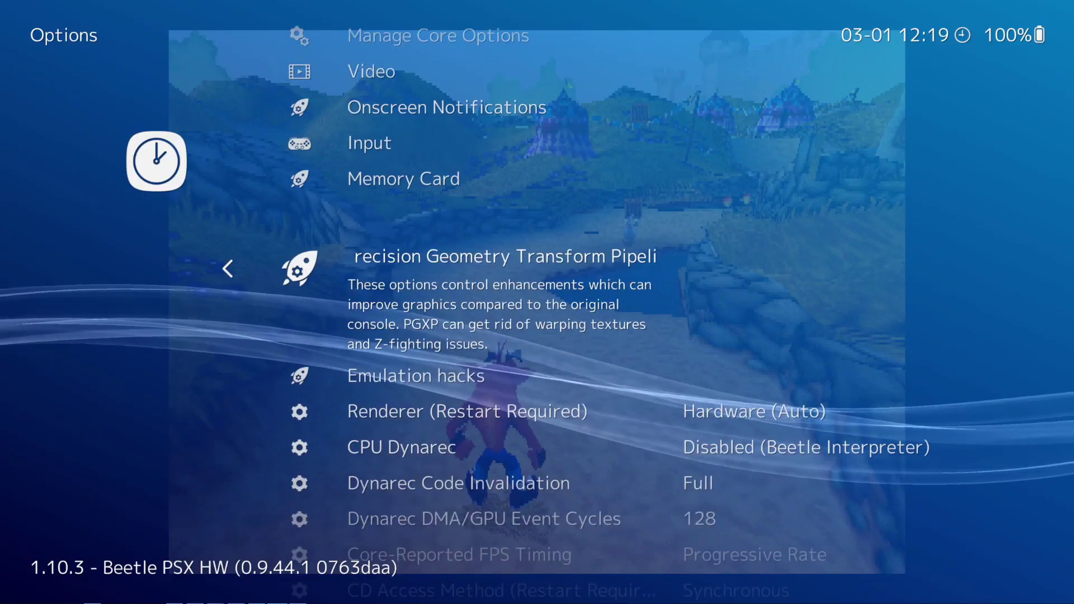
key(Return)
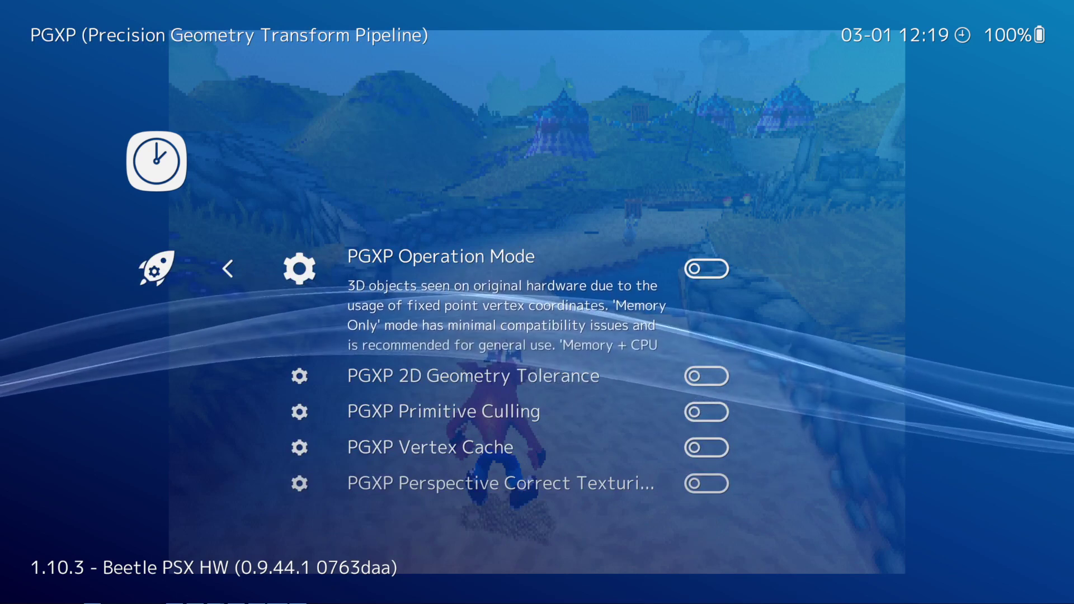
key(Return)
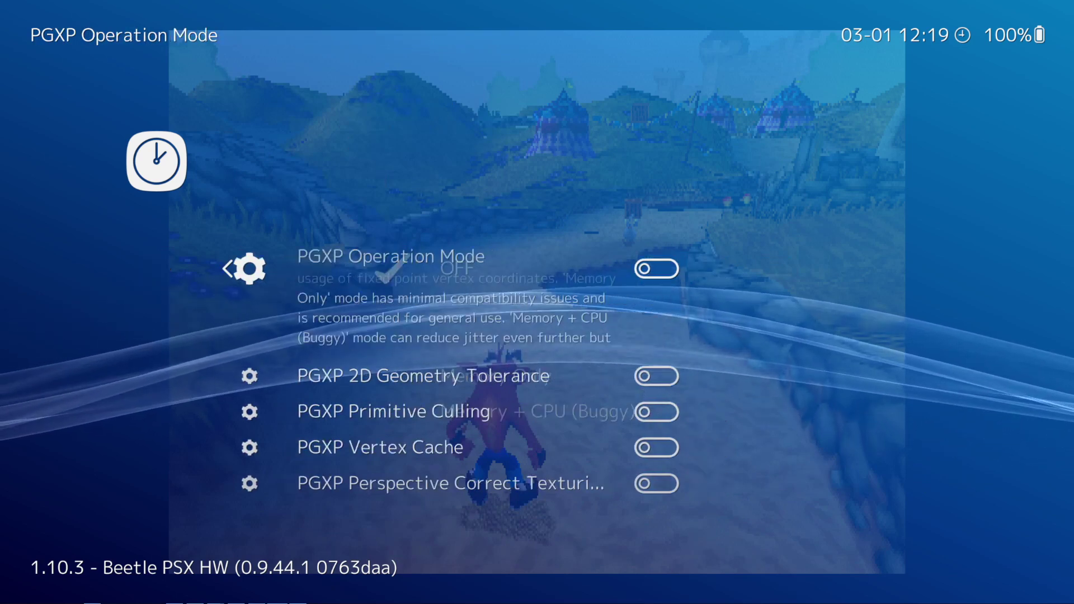
key(Down)
key(Return)
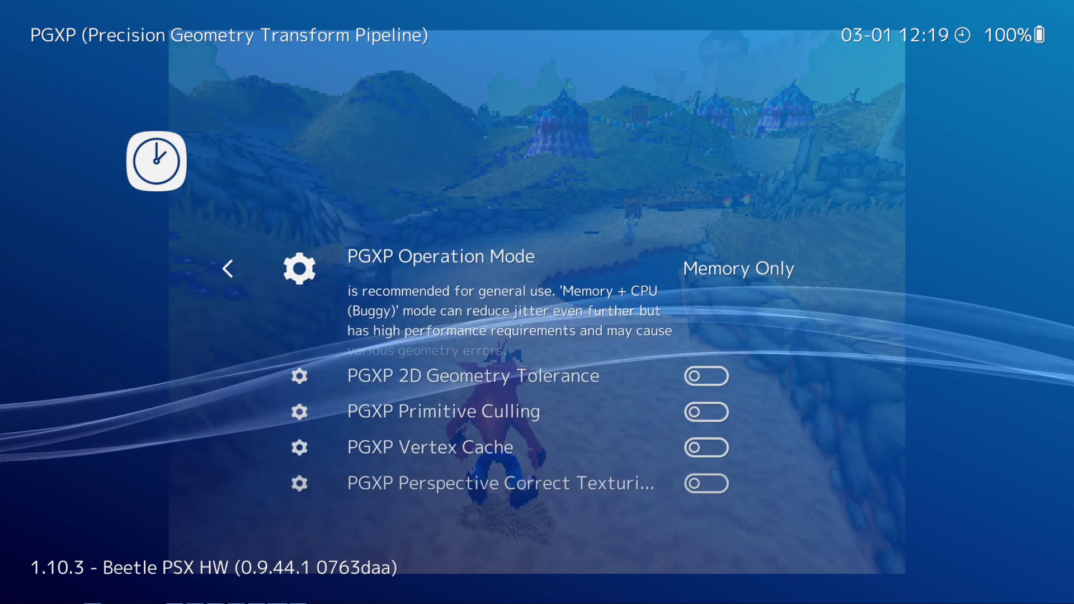
key(Down)
key(Return)
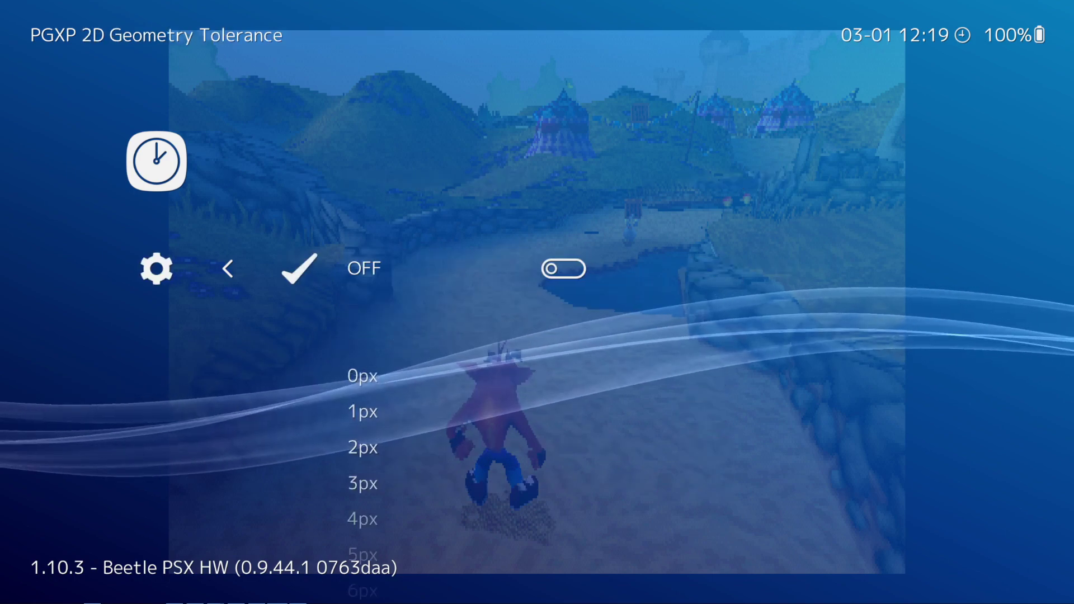
key(BackSpace)
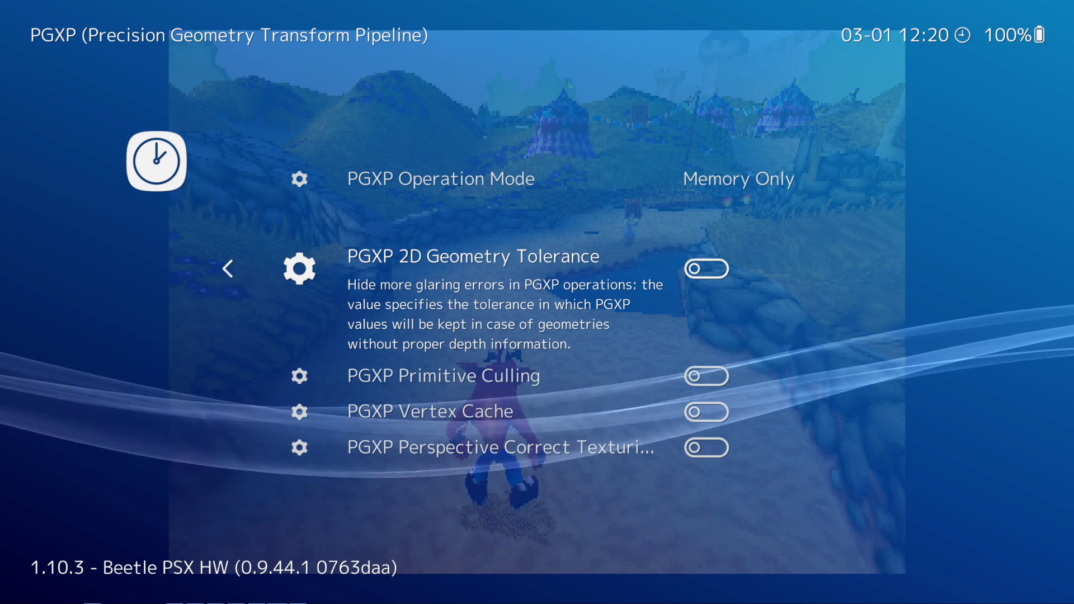
Step: Turn on PGXP Primitive Culling, Vertex Cache and Perspective Correct Texturing
key(Down)
key(Up)
key(Down)
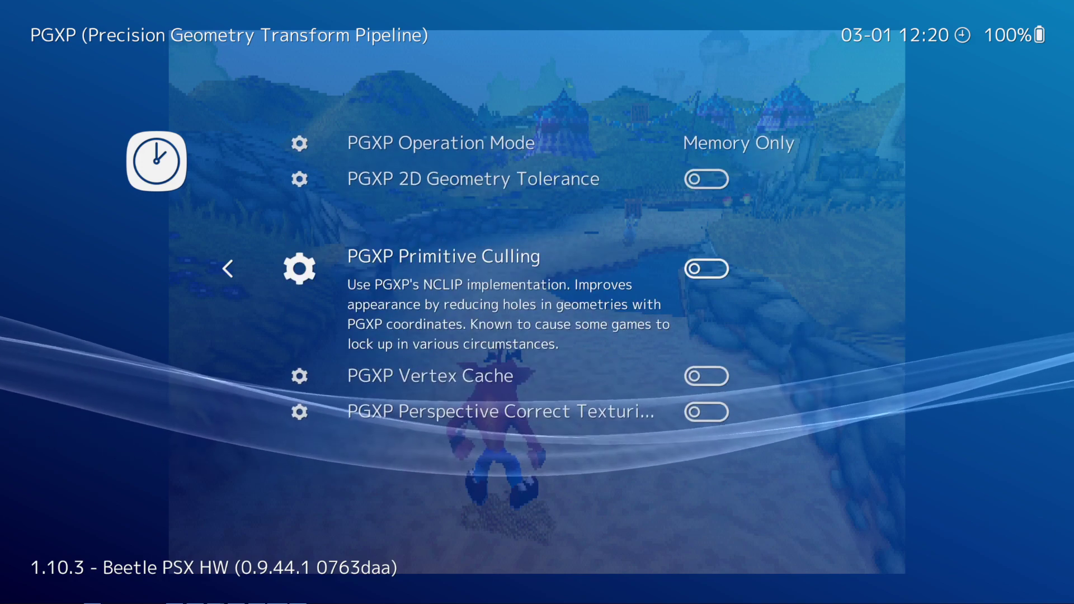
key(Return)
key(Down)
key(Return)
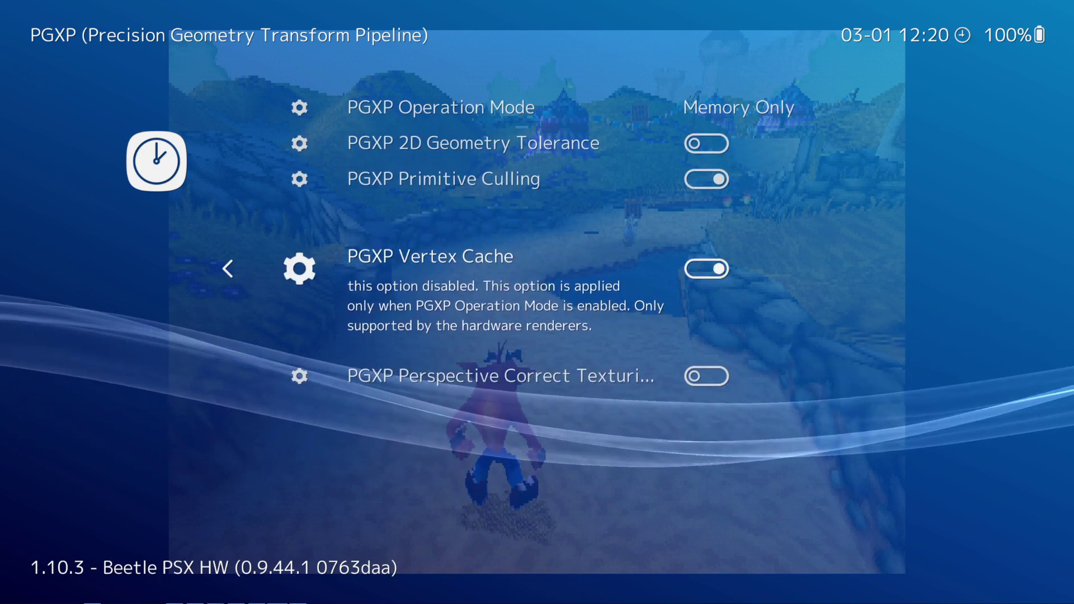
key(Down)
key(Return)
Step: Review the enabled PGXP options, then close the menu to resume the game
key(Up)
key(Up)
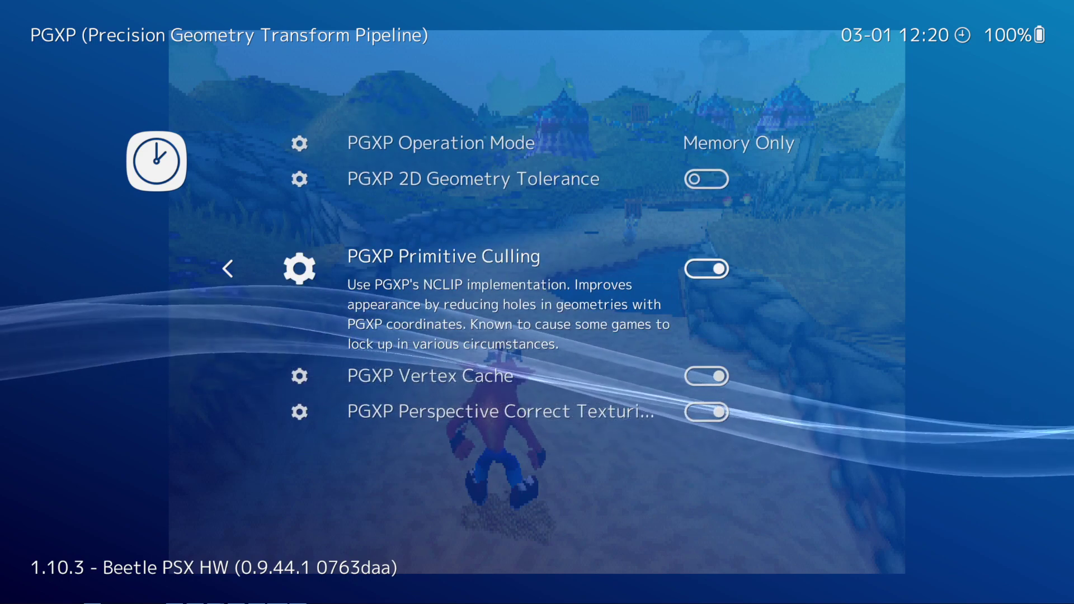
key(Down)
key(Up)
key(Down)
key(Down)
key(Up)
key(Up)
key(Down)
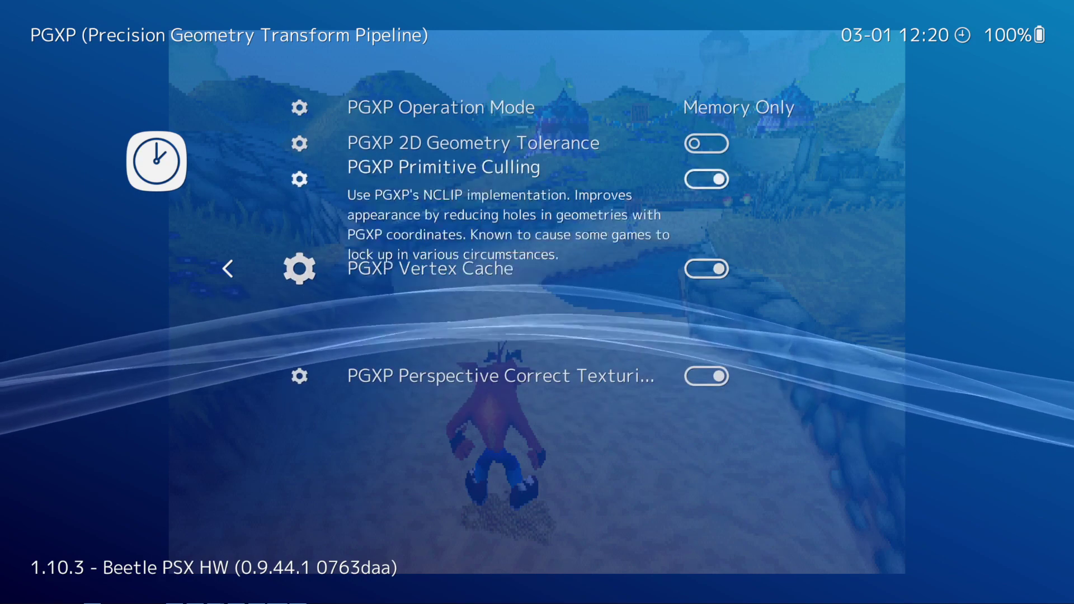
key(Up)
key(Up)
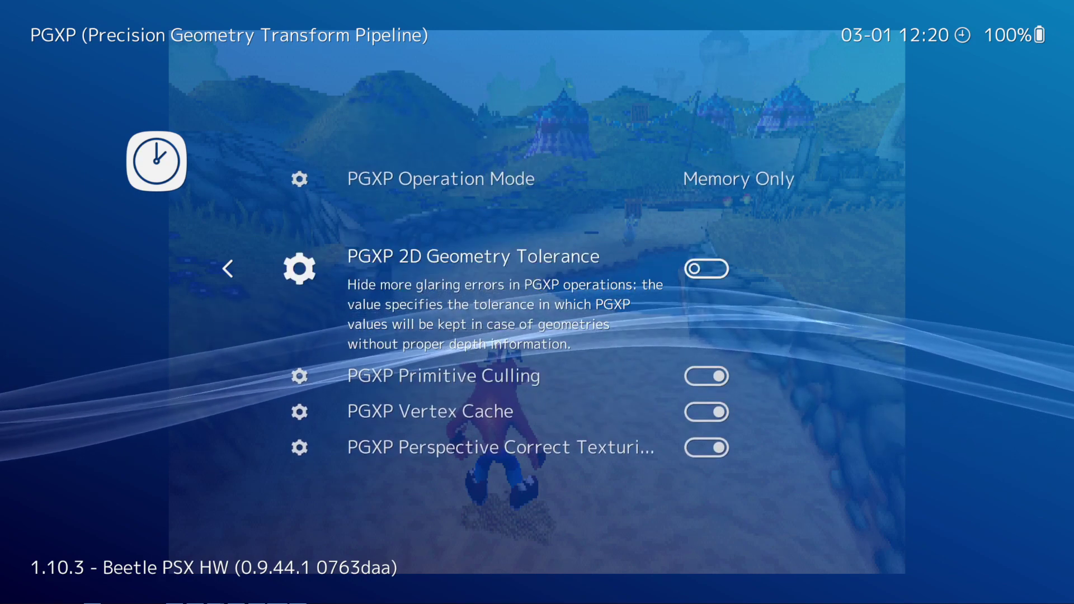
key(Down)
key(Down)
key(Up)
key(Up)
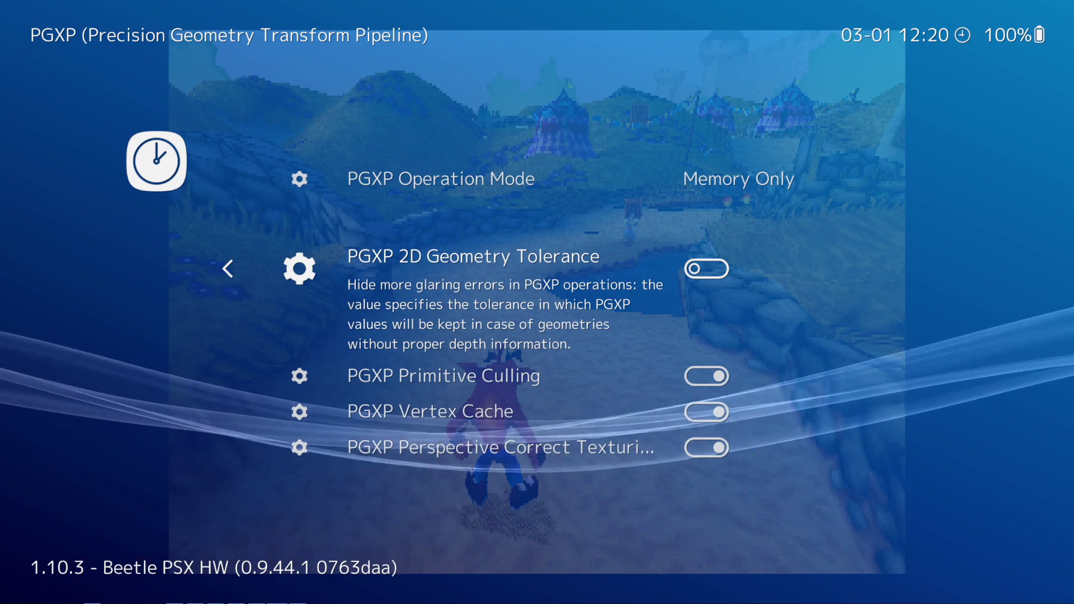
key(F1)
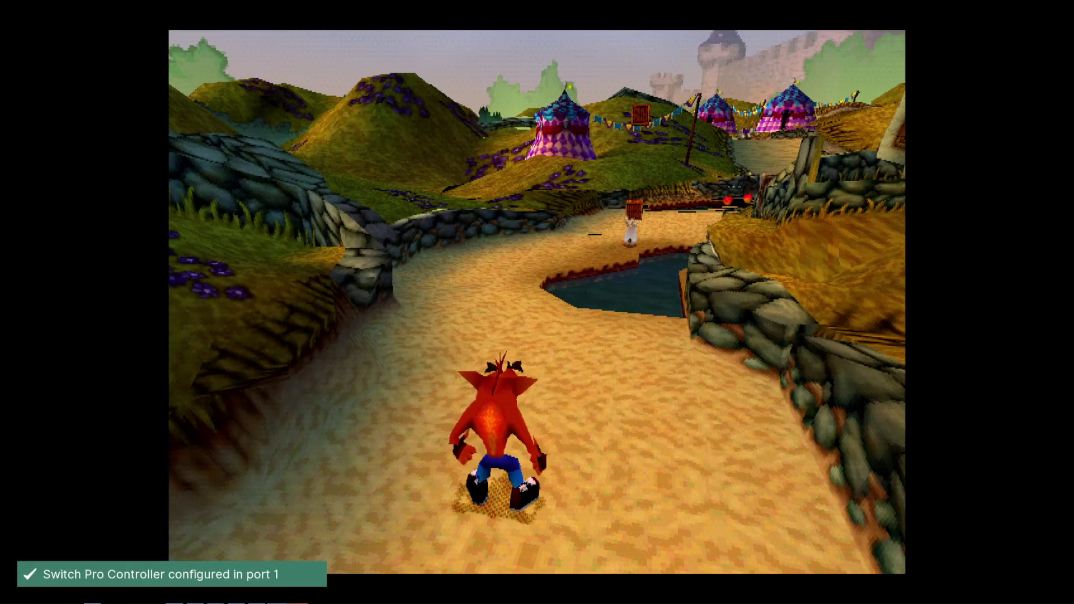